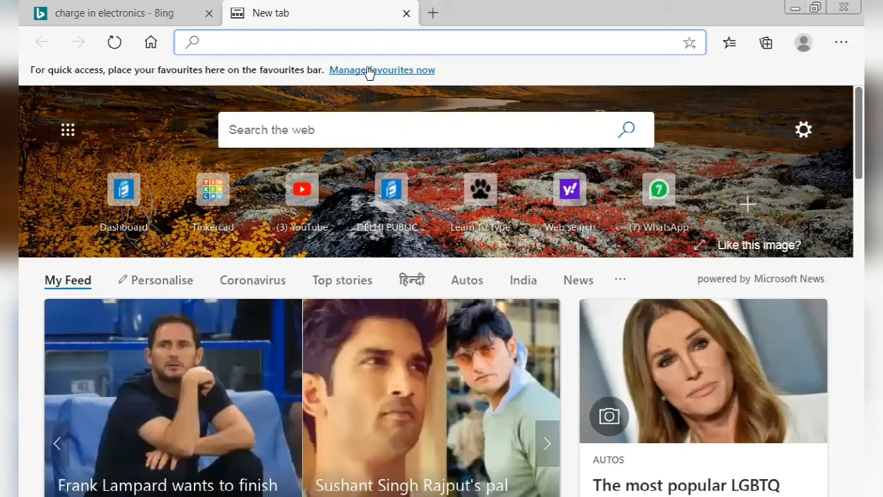
Load the Tinkercad home page at tinkercad.com from the 'TI' address-bar suggestion.
{"action": "type", "text": "TI"}
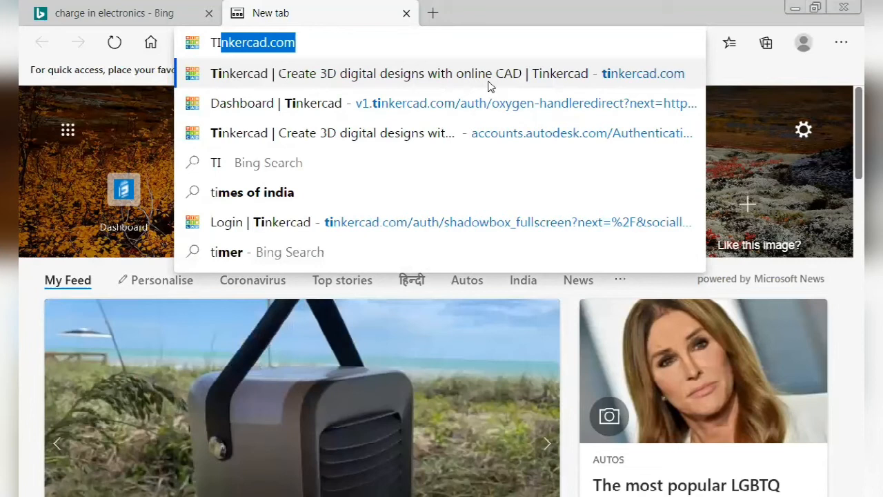
{"action": "left_click", "coordinate": [487, 81]}
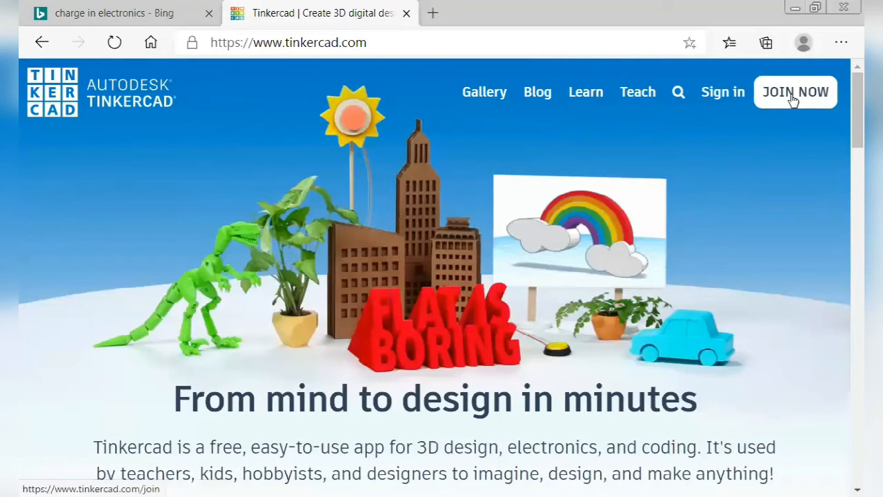
Open Tinkercad's Join page and choose 'Create a personal account' under Start Tinkering.
{"action": "left_click", "coordinate": [793, 100]}
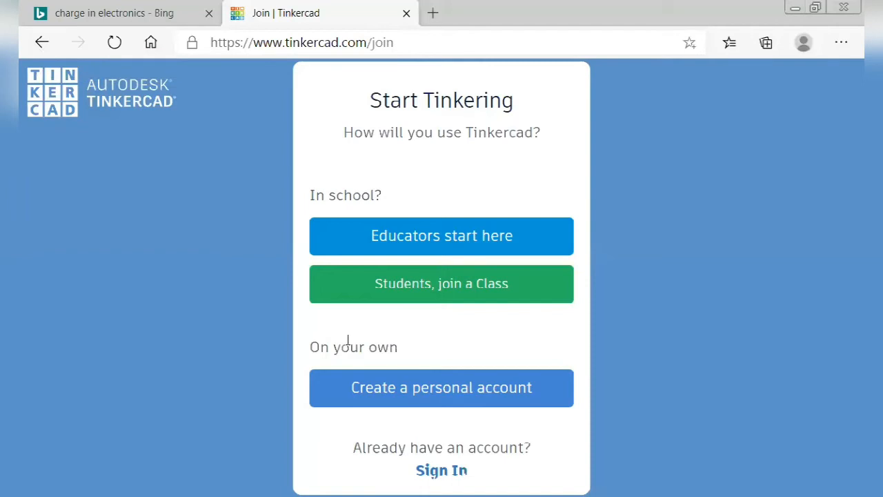
{"action": "left_click_drag", "start_coordinate": [312, 348], "coordinate": [365, 347]}
{"action": "left_click_drag", "start_coordinate": [459, 345], "coordinate": [315, 345]}
{"action": "left_click", "coordinate": [408, 342]}
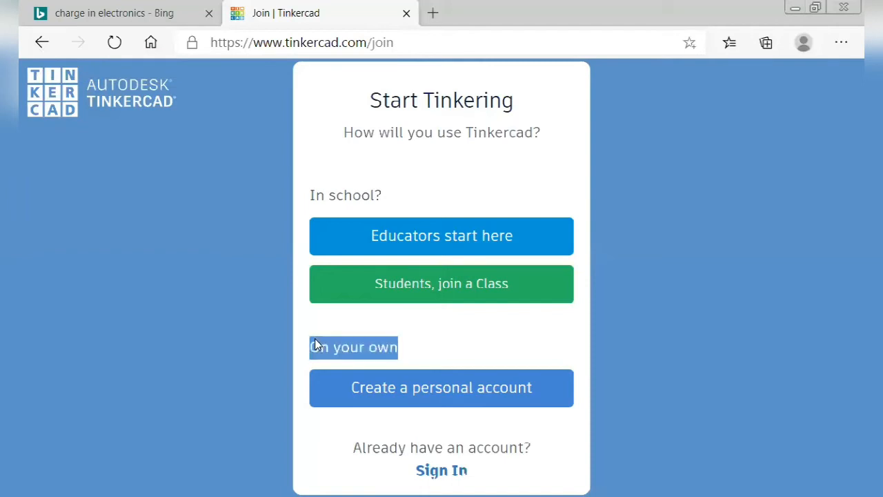
{"action": "left_click", "coordinate": [83, 122]}
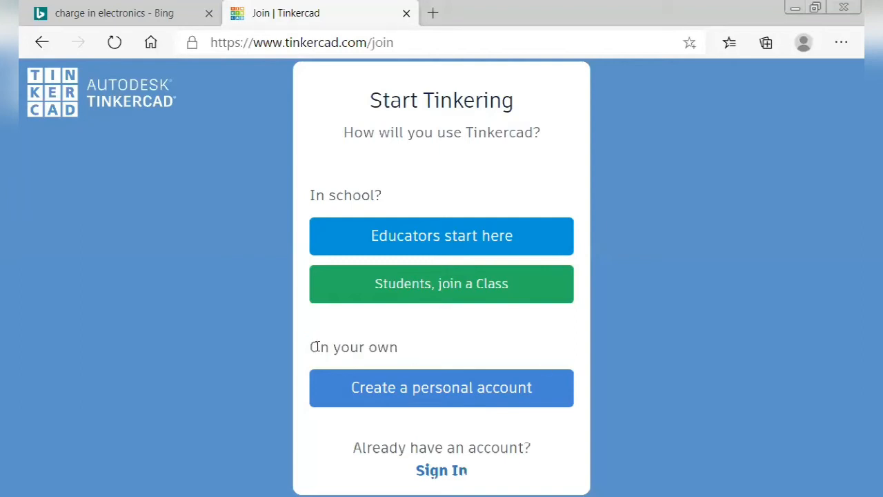
{"action": "triple_click", "coordinate": [390, 347]}
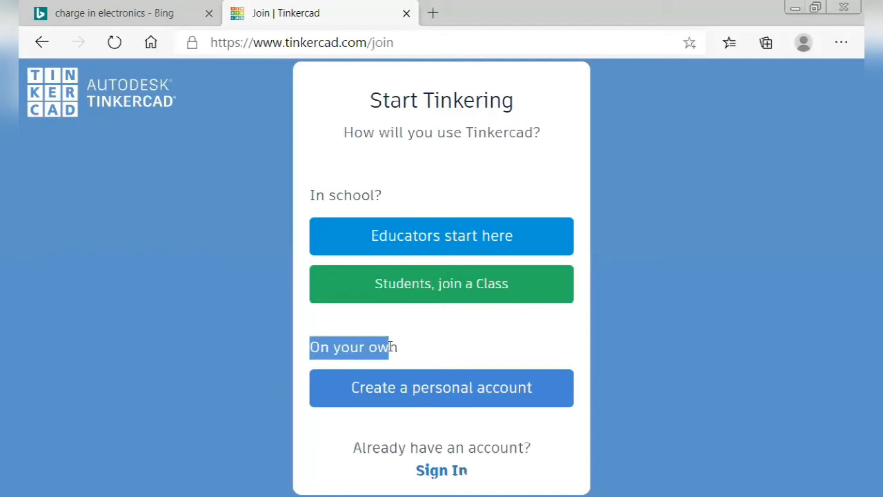
{"action": "left_click", "coordinate": [541, 340]}
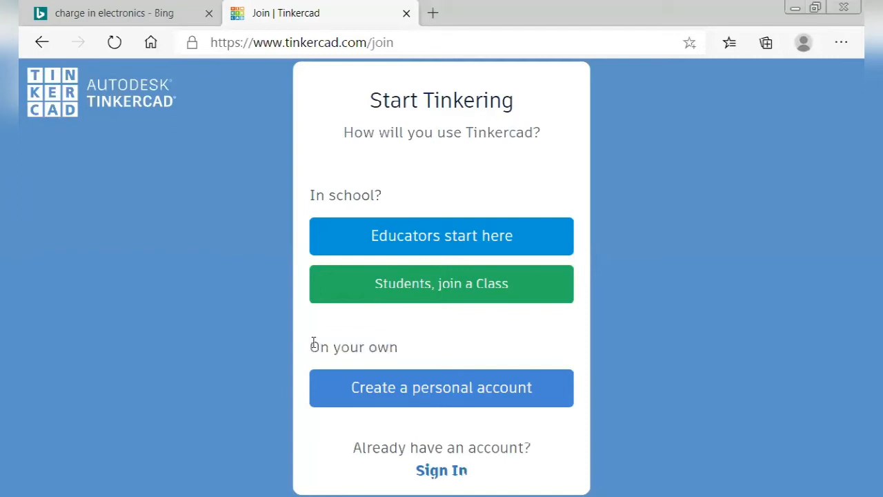
{"action": "left_click", "coordinate": [448, 390]}
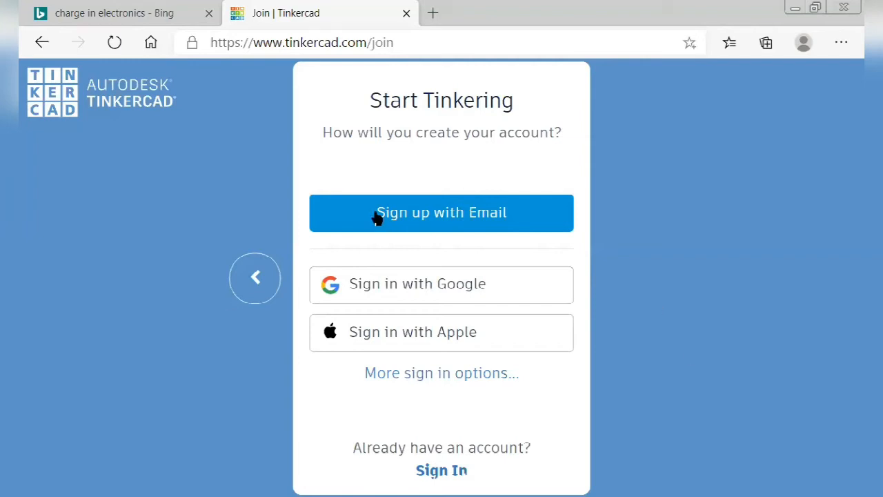
Choose Sign up with Email and set the country to India.
{"action": "left_click", "coordinate": [502, 216]}
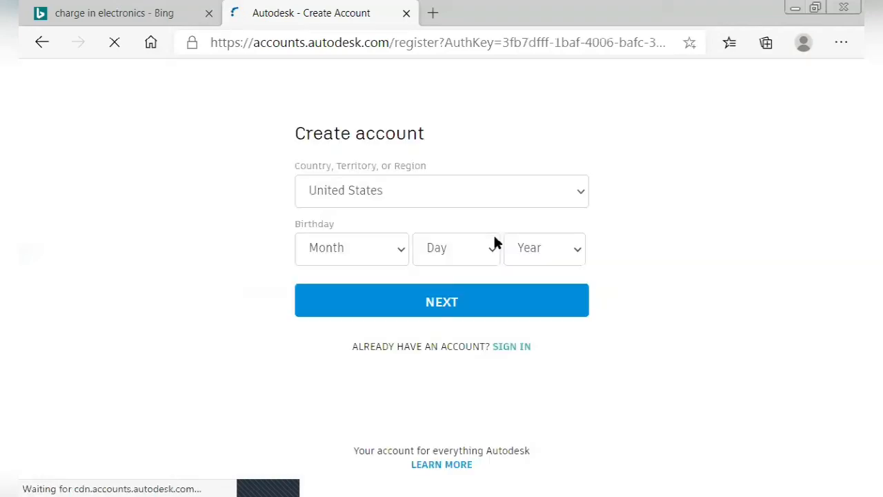
{"action": "left_click", "coordinate": [581, 200]}
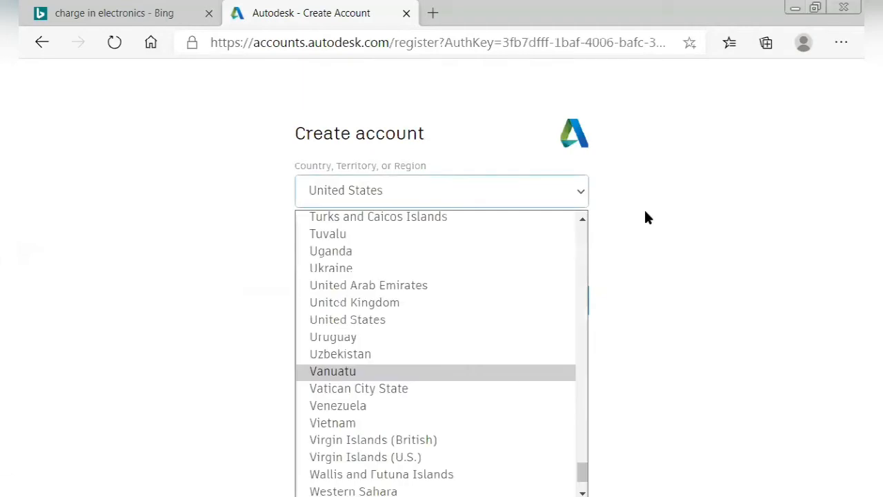
{"action": "left_click", "coordinate": [571, 201]}
{"action": "left_click", "coordinate": [585, 190]}
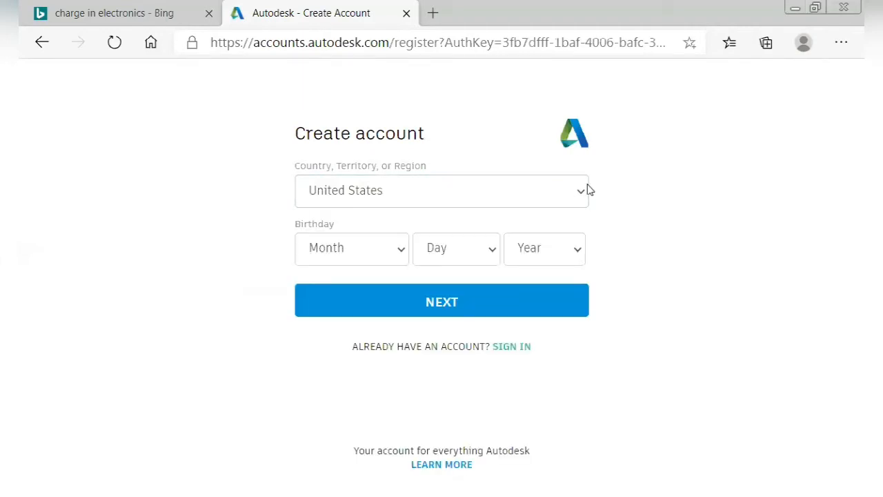
{"action": "scroll", "coordinate": [454, 265], "scroll_direction": "down", "scroll_amount": 2}
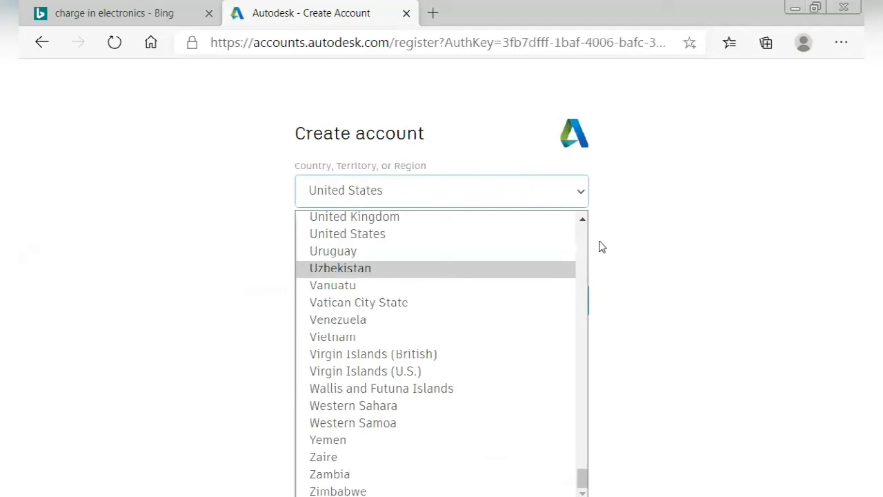
{"action": "left_click", "coordinate": [584, 318]}
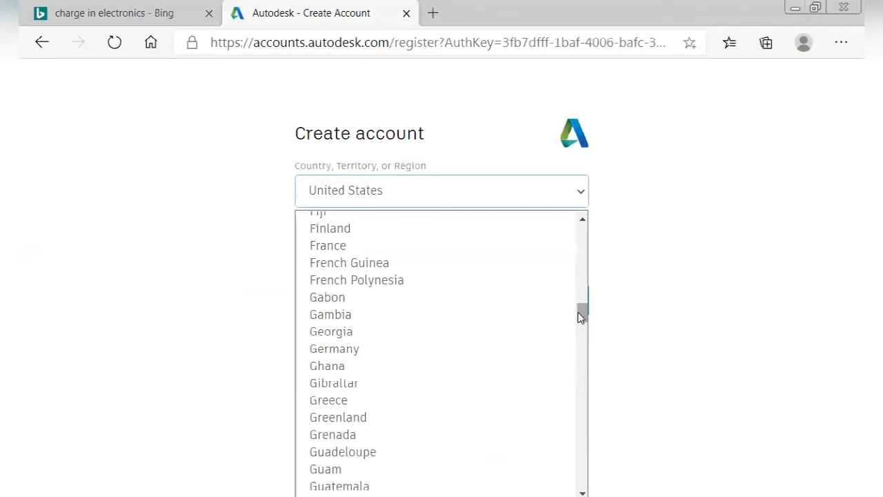
{"action": "scroll", "coordinate": [421, 345], "scroll_direction": "down", "scroll_amount": 4}
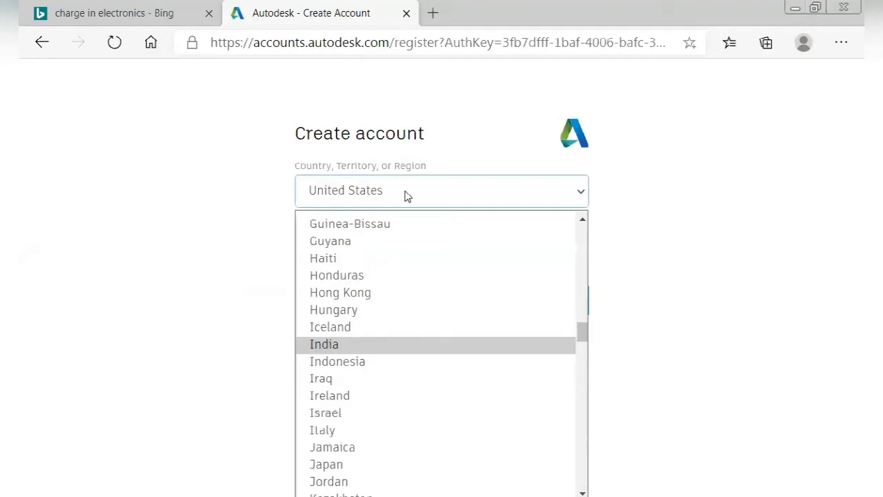
{"action": "key", "text": "Return"}
{"action": "left_click", "coordinate": [381, 250]}
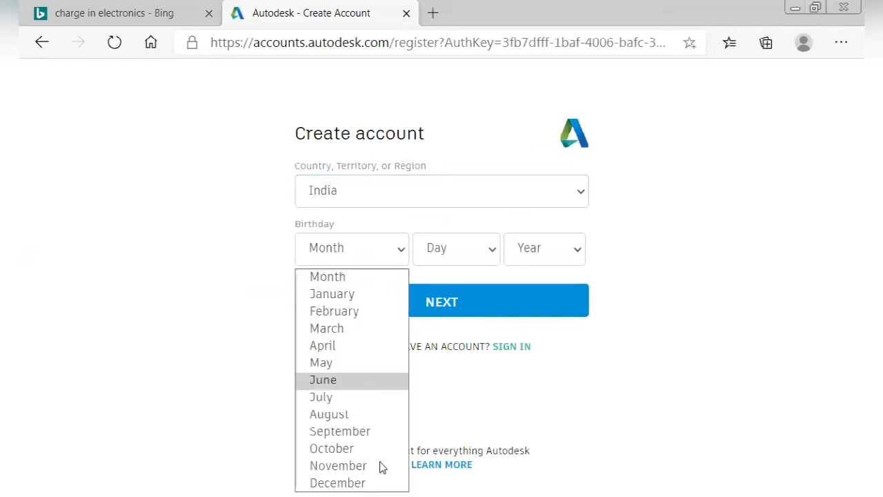
{"action": "left_click", "coordinate": [364, 367]}
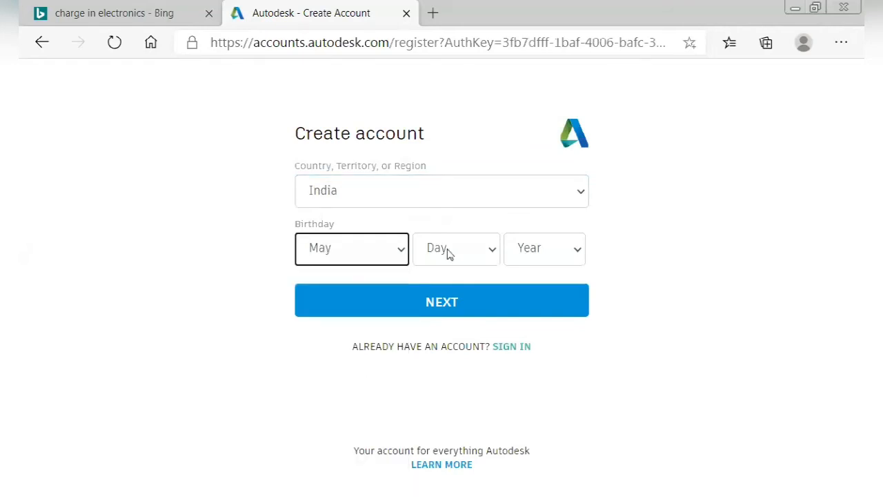
{"action": "left_click", "coordinate": [490, 250]}
{"action": "scroll", "coordinate": [471, 145], "scroll_direction": "down", "scroll_amount": 2}
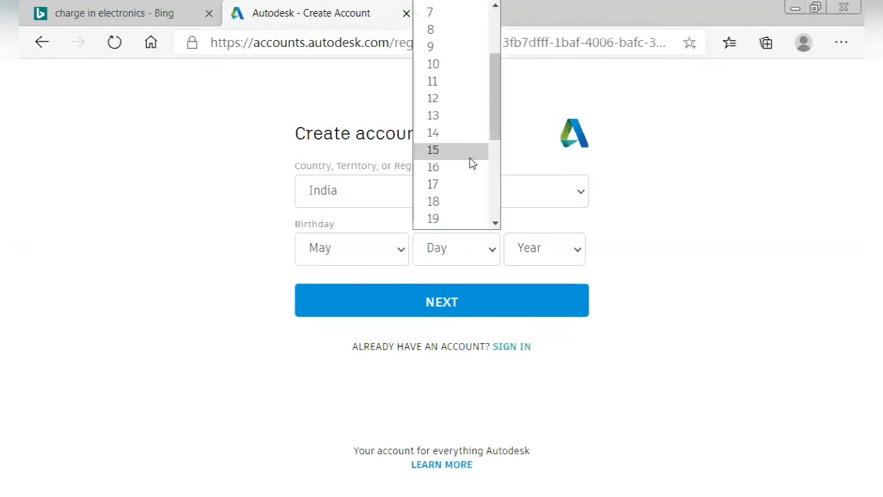
{"action": "scroll", "coordinate": [465, 148], "scroll_direction": "down", "scroll_amount": 2}
{"action": "scroll", "coordinate": [461, 122], "scroll_direction": "down", "scroll_amount": 1}
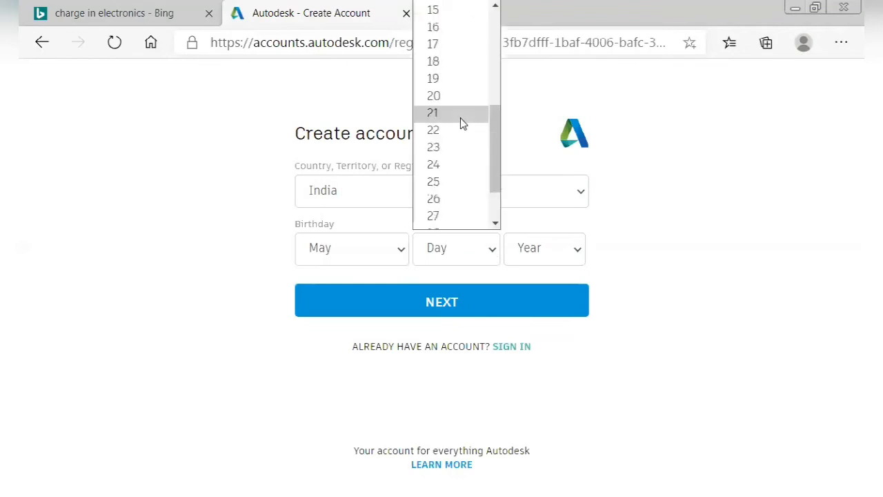
{"action": "left_click", "coordinate": [565, 251]}
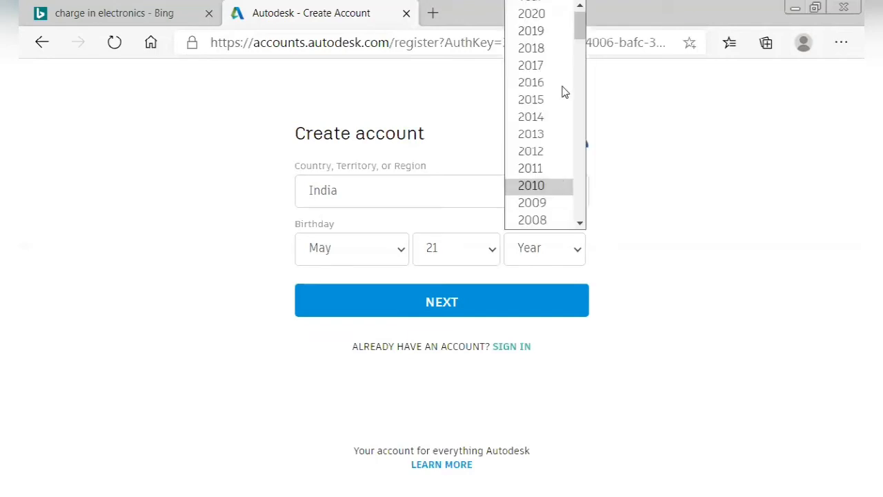
{"action": "scroll", "coordinate": [556, 111], "scroll_direction": "down", "scroll_amount": 2}
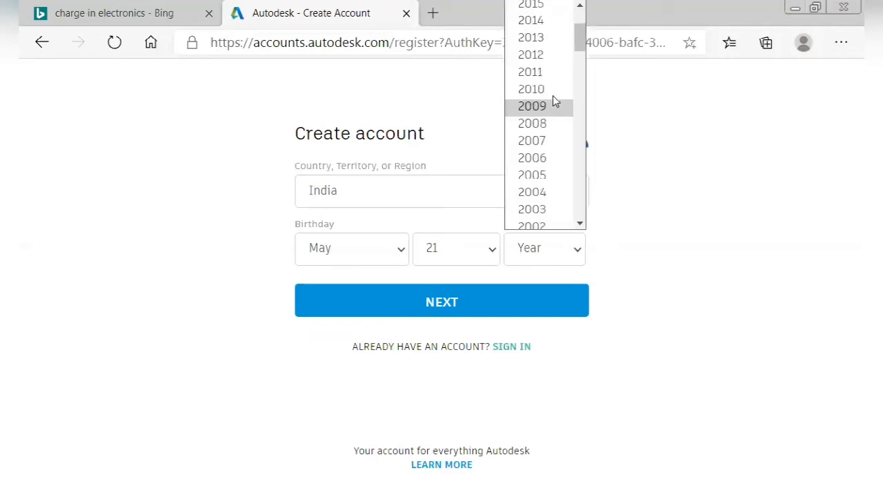
{"action": "left_click", "coordinate": [548, 139]}
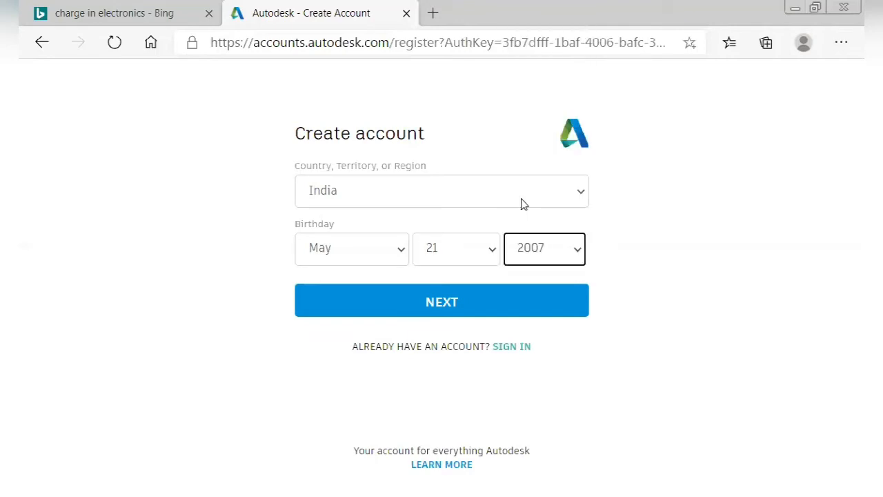
{"action": "left_click", "coordinate": [512, 304]}
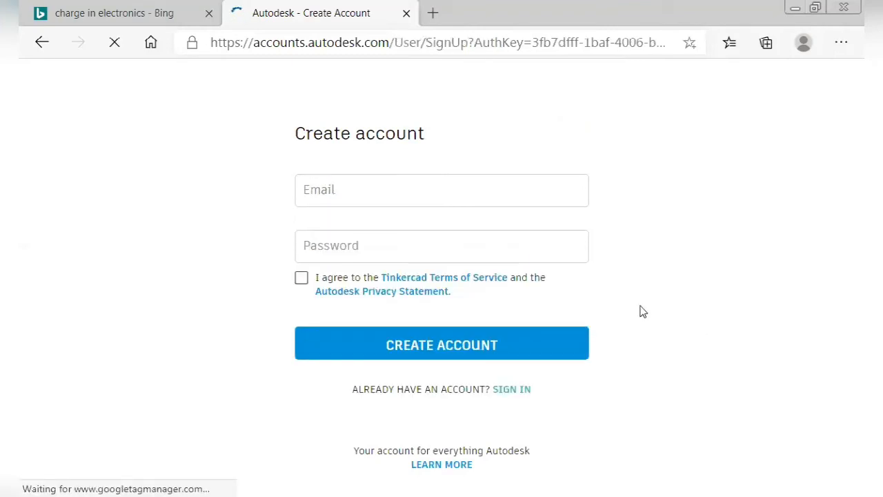
Fill in the saved e-mail, accept the terms, enter the account password and create the account.
{"action": "left_click", "coordinate": [352, 194]}
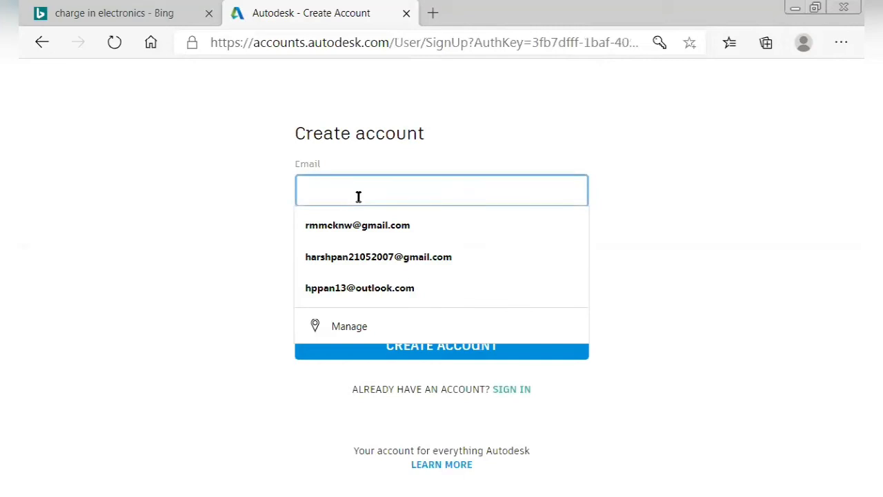
{"action": "left_click", "coordinate": [410, 294]}
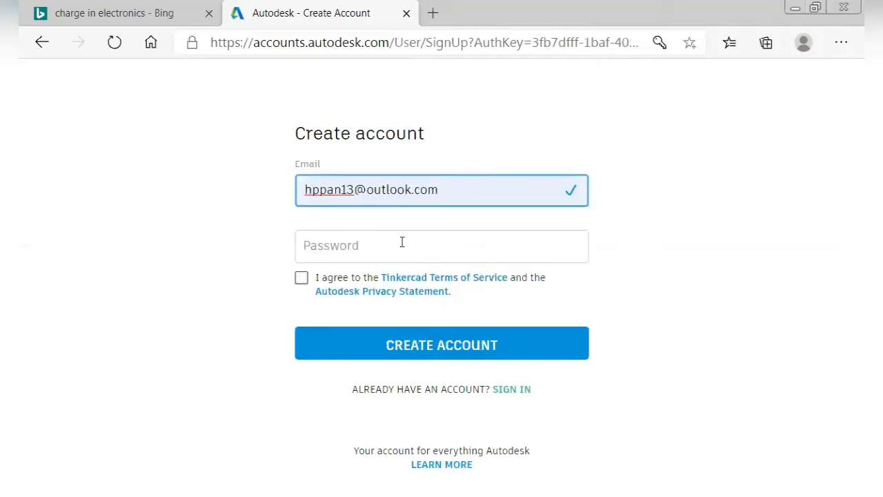
{"action": "left_click", "coordinate": [401, 242]}
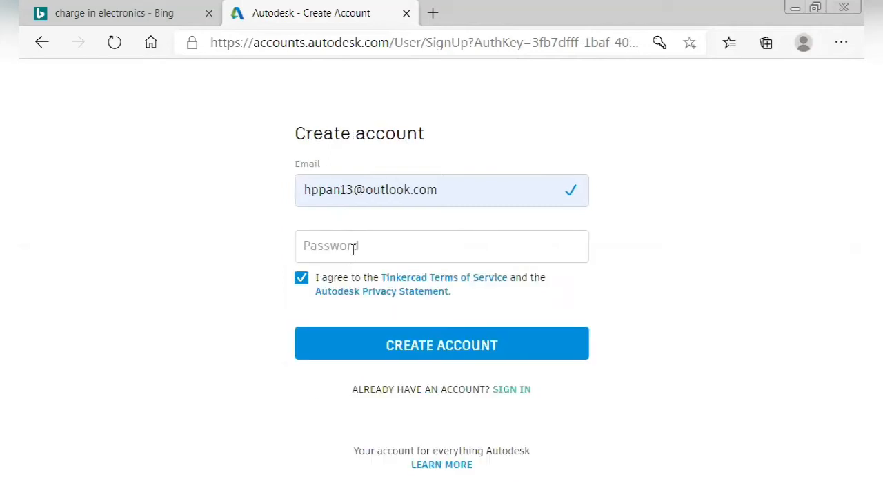
{"action": "left_click", "coordinate": [353, 249]}
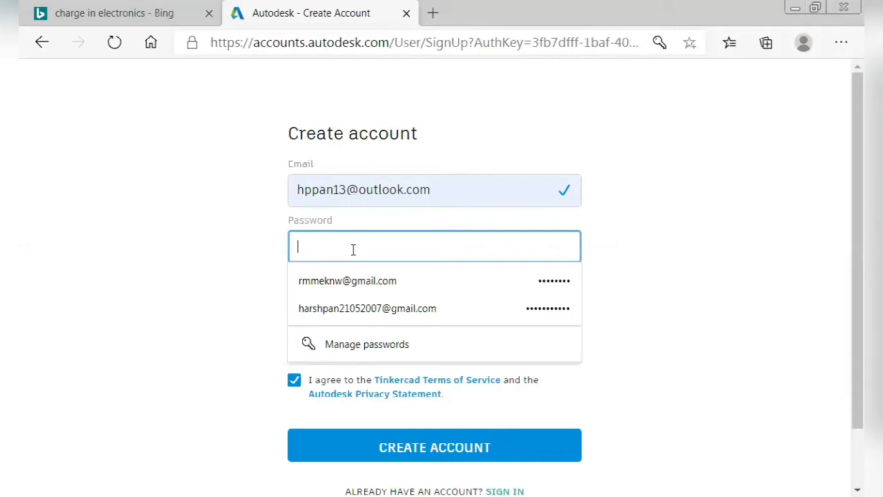
{"action": "type", "text": "a"}
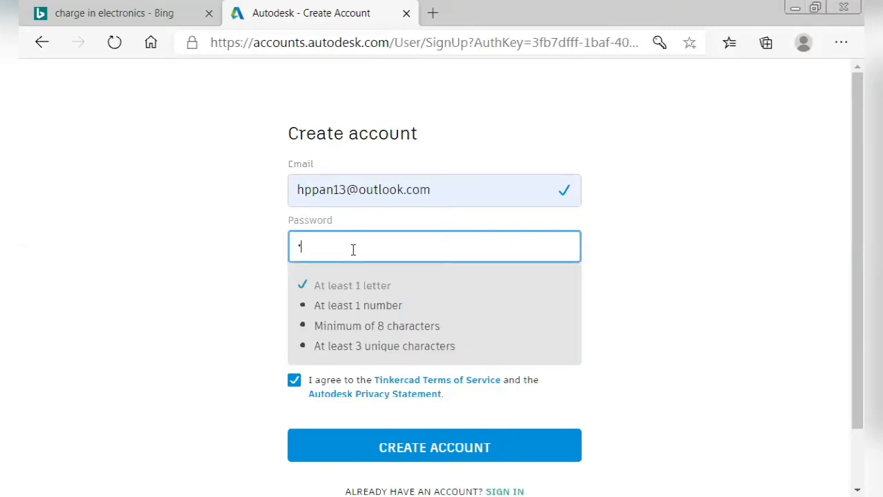
{"action": "type", "text": "bcdefg1"}
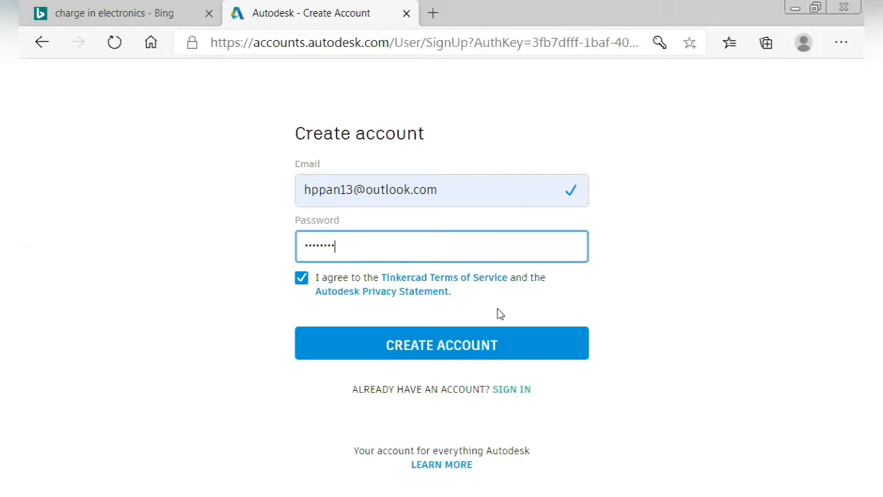
{"action": "left_click", "coordinate": [517, 353]}
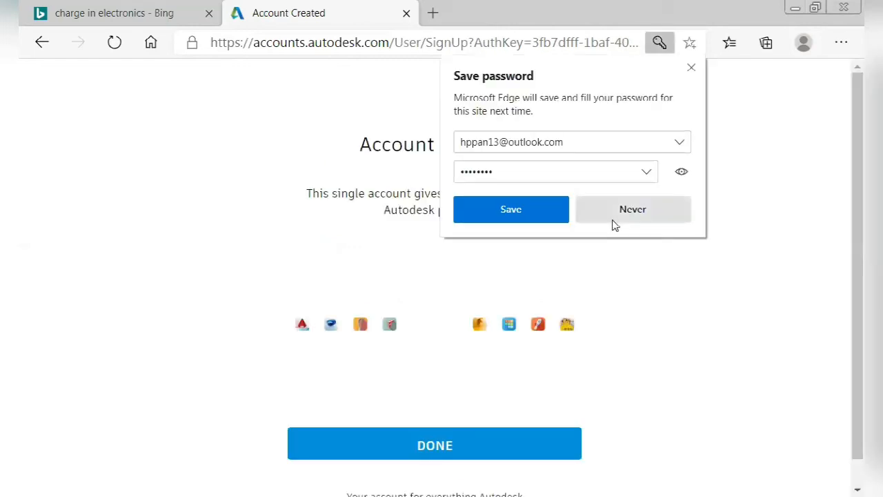
Decline saving the password and finish sign-up to reach the Tinkercad dashboard.
{"action": "left_click", "coordinate": [643, 223]}
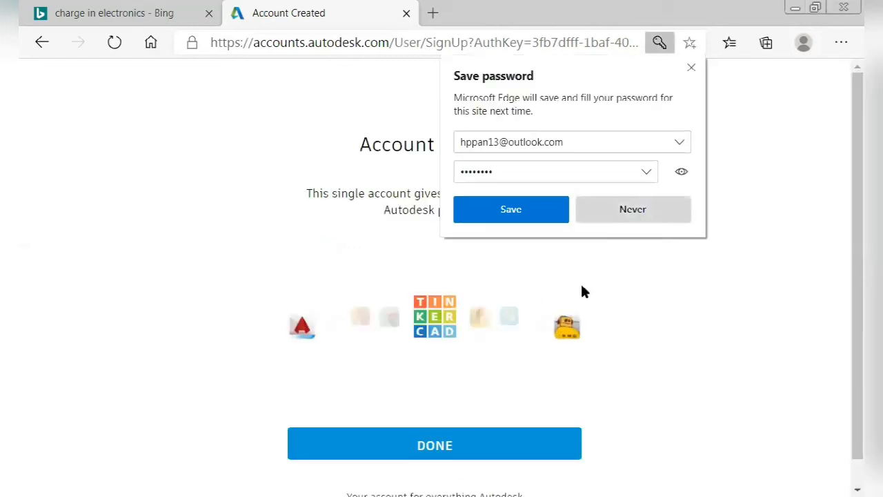
{"action": "scroll", "coordinate": [507, 447], "scroll_direction": "down", "scroll_amount": 1}
{"action": "left_click", "coordinate": [507, 418]}
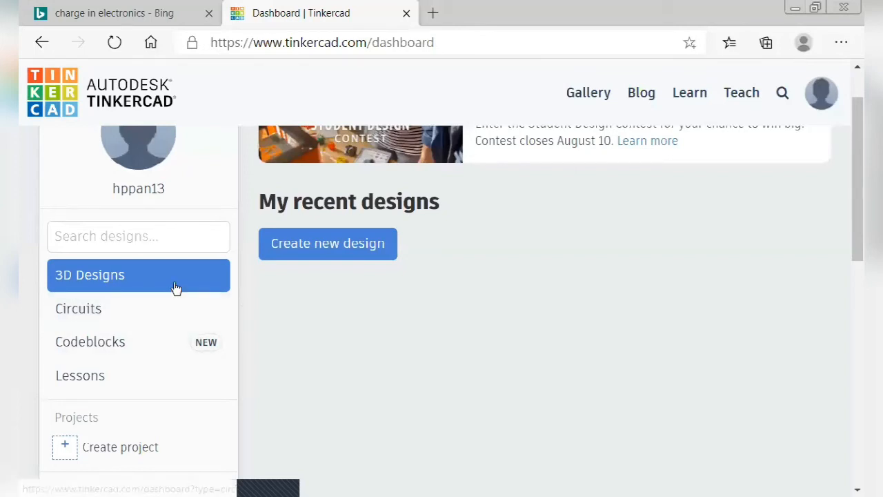
Switch to the Circuits collection and create a new circuit design.
{"action": "left_click", "coordinate": [160, 323]}
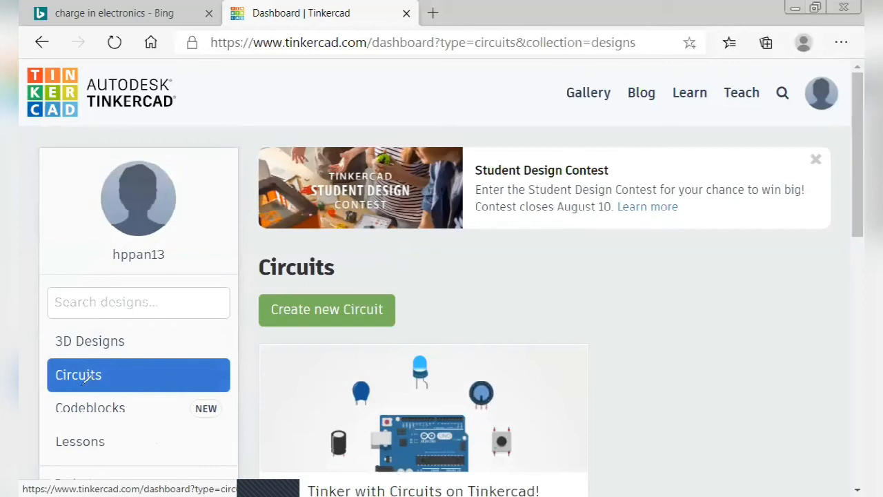
{"action": "left_click_drag", "start_coordinate": [99, 370], "coordinate": [114, 373]}
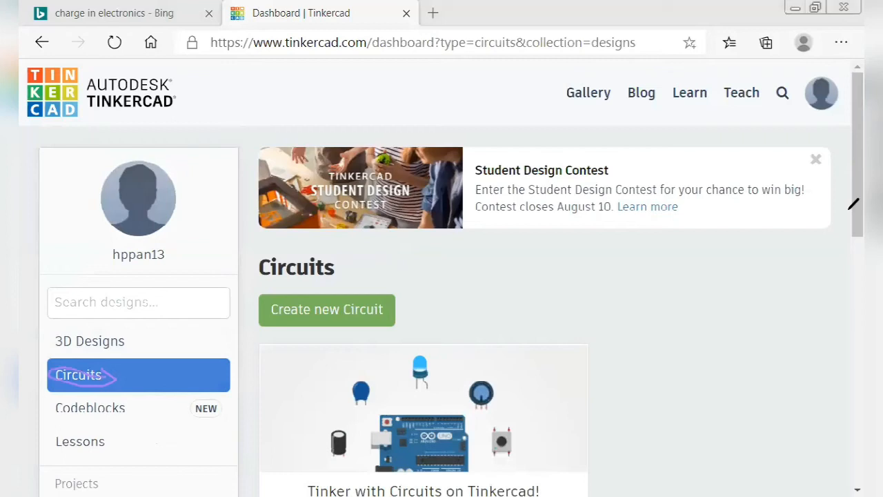
{"action": "left_click_drag", "start_coordinate": [859, 210], "coordinate": [858, 221]}
{"action": "left_click", "coordinate": [333, 312]}
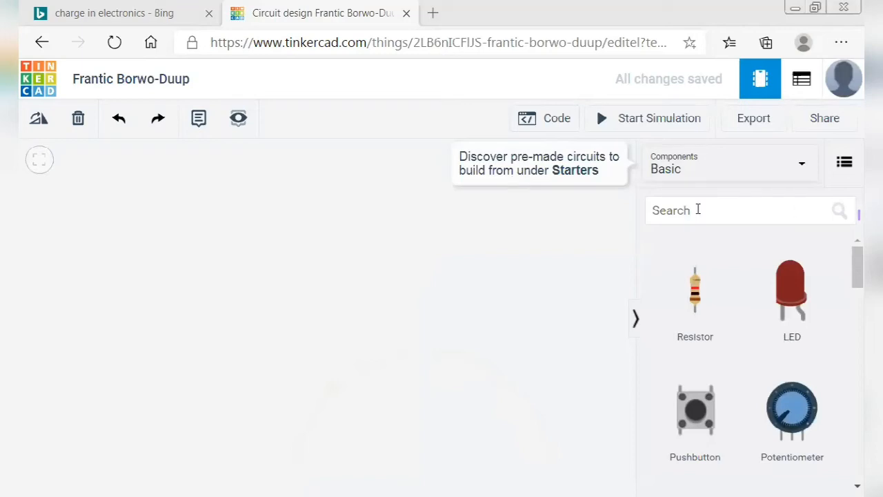
Browse the Basic components list and drop a red LED onto the canvas.
{"action": "left_click", "coordinate": [753, 218]}
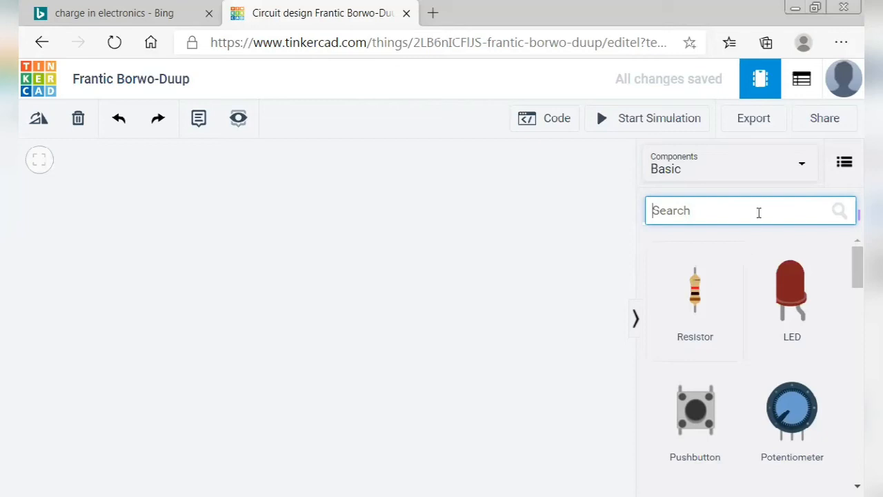
{"action": "scroll", "coordinate": [807, 343], "scroll_direction": "down", "scroll_amount": 4}
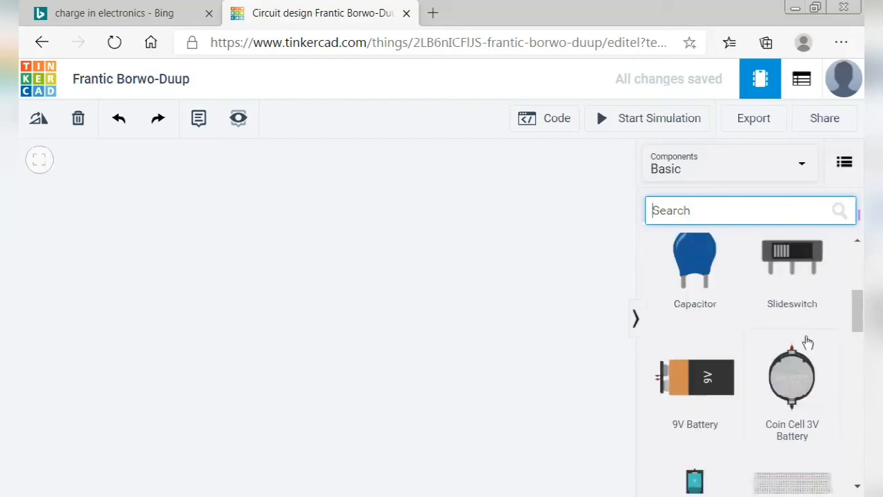
{"action": "scroll", "coordinate": [807, 343], "scroll_direction": "down", "scroll_amount": 6}
{"action": "scroll", "coordinate": [807, 342], "scroll_direction": "down", "scroll_amount": 1}
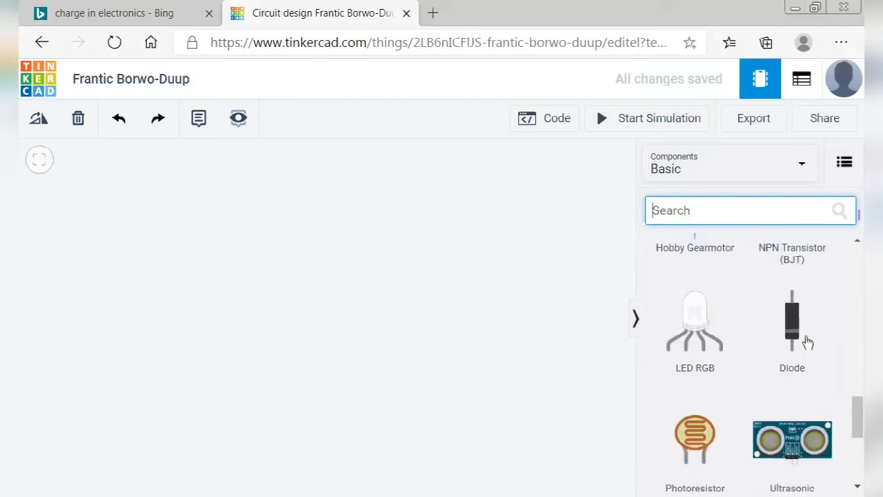
{"action": "scroll", "coordinate": [807, 343], "scroll_direction": "up", "scroll_amount": 3}
{"action": "scroll", "coordinate": [808, 343], "scroll_direction": "up", "scroll_amount": 5}
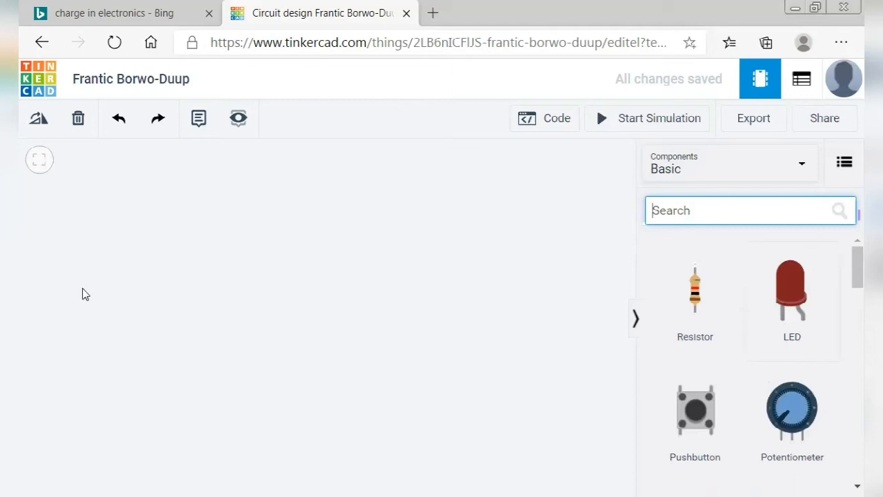
{"action": "left_click", "coordinate": [139, 257]}
{"action": "left_click", "coordinate": [228, 279]}
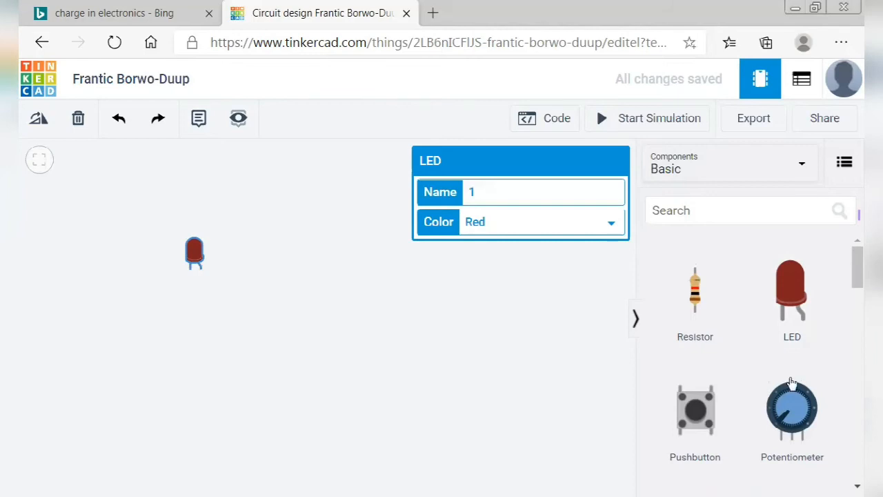
Place a Coin Cell 3V Battery below the LED and rotate it a quarter turn.
{"action": "scroll", "coordinate": [792, 384], "scroll_direction": "down", "scroll_amount": 3}
{"action": "scroll", "coordinate": [792, 383], "scroll_direction": "down", "scroll_amount": 1}
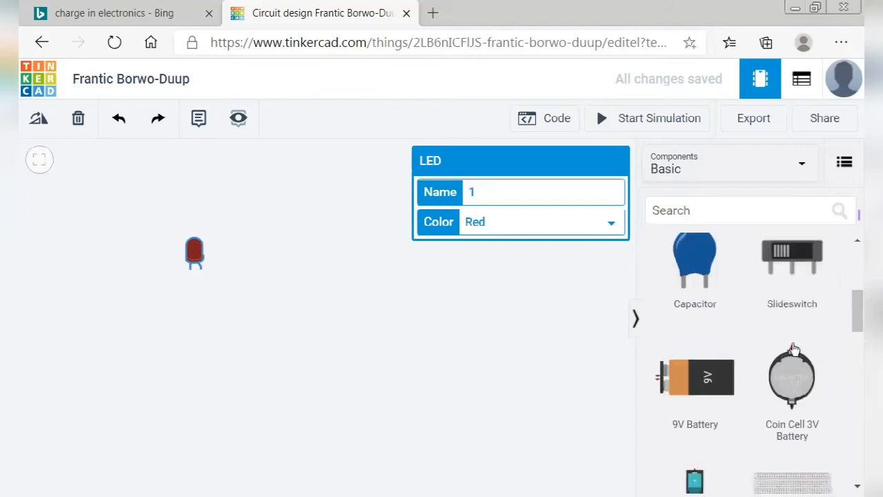
{"action": "scroll", "coordinate": [736, 364], "scroll_direction": "down", "scroll_amount": 1}
{"action": "left_click_drag", "start_coordinate": [792, 338], "coordinate": [249, 389]}
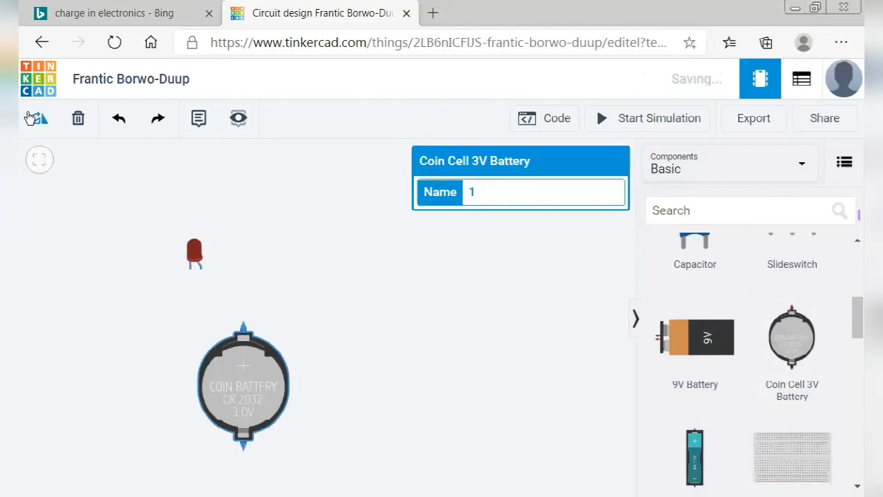
{"action": "left_click", "coordinate": [31, 117]}
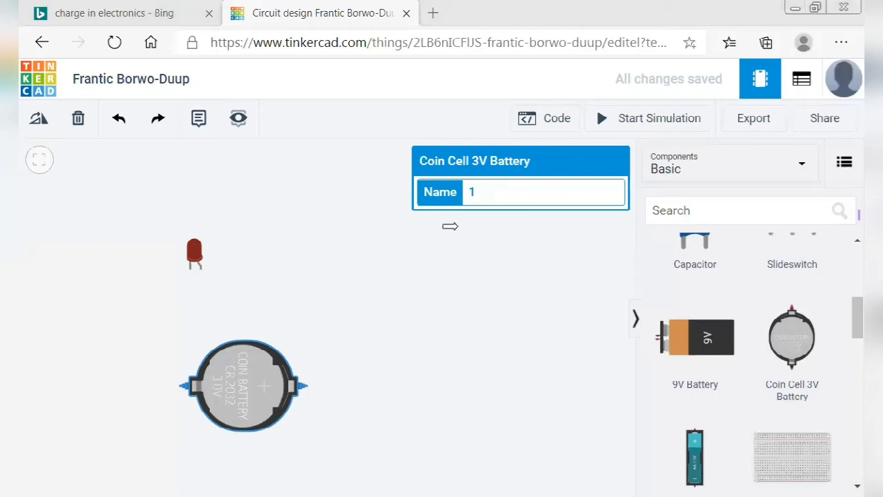
{"action": "left_click", "coordinate": [39, 123]}
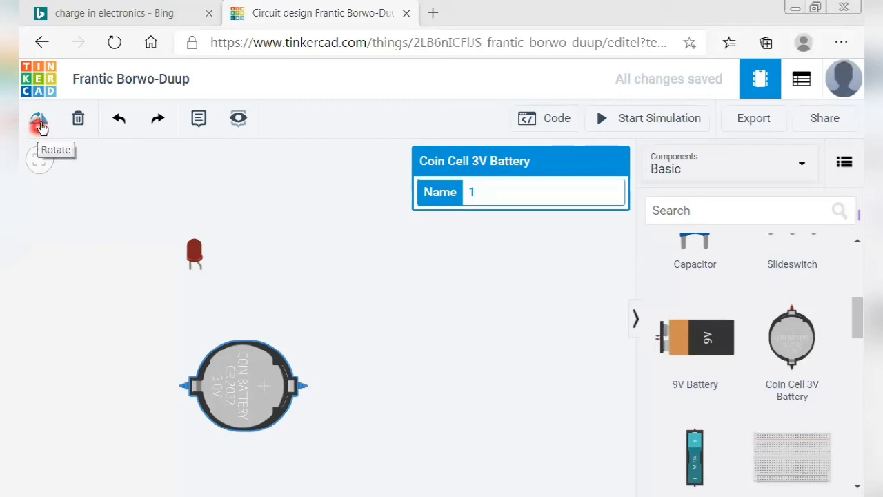
Rotate the battery further until its leads lie horizontally.
{"action": "left_click", "coordinate": [39, 124]}
{"action": "left_click", "coordinate": [41, 127]}
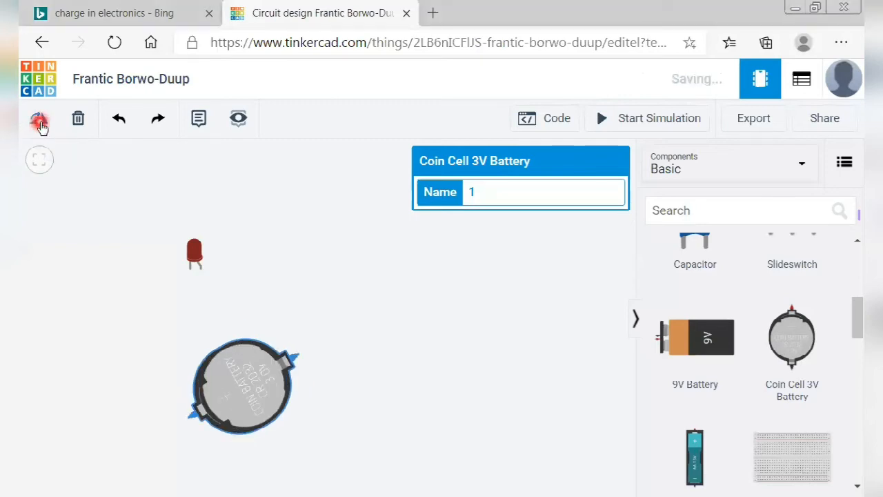
{"action": "left_click", "coordinate": [41, 127]}
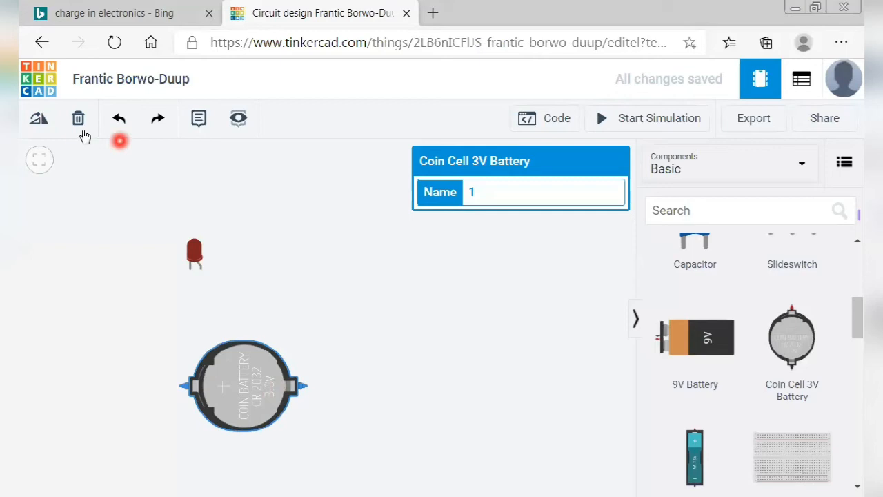
Delete the coin cell battery from the canvas.
{"action": "left_click", "coordinate": [79, 120]}
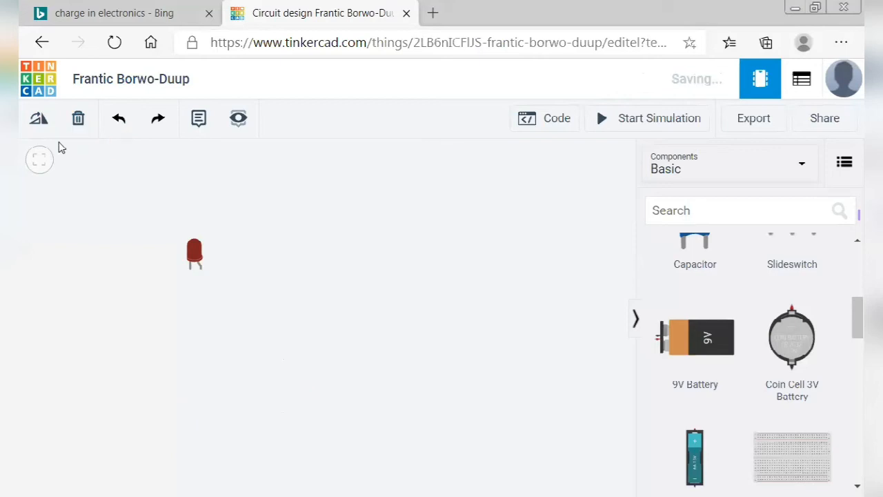
{"action": "left_click", "coordinate": [104, 130]}
{"action": "left_click", "coordinate": [121, 121]}
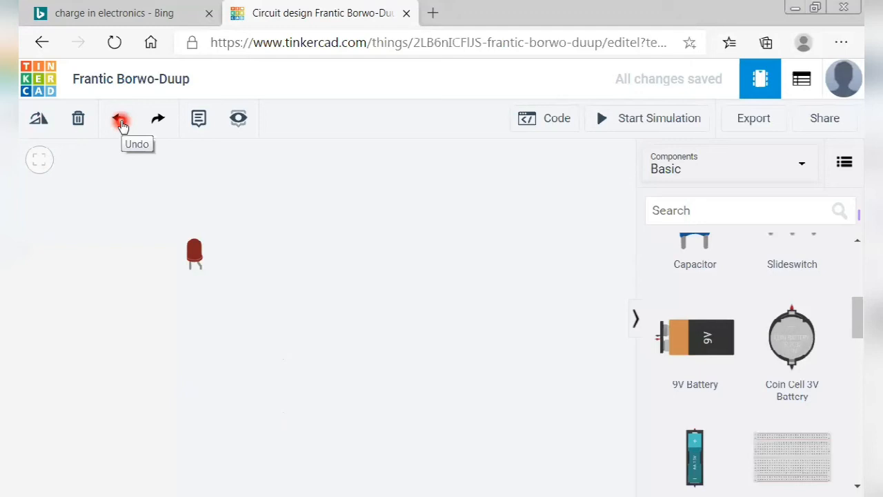
{"action": "left_click", "coordinate": [119, 121]}
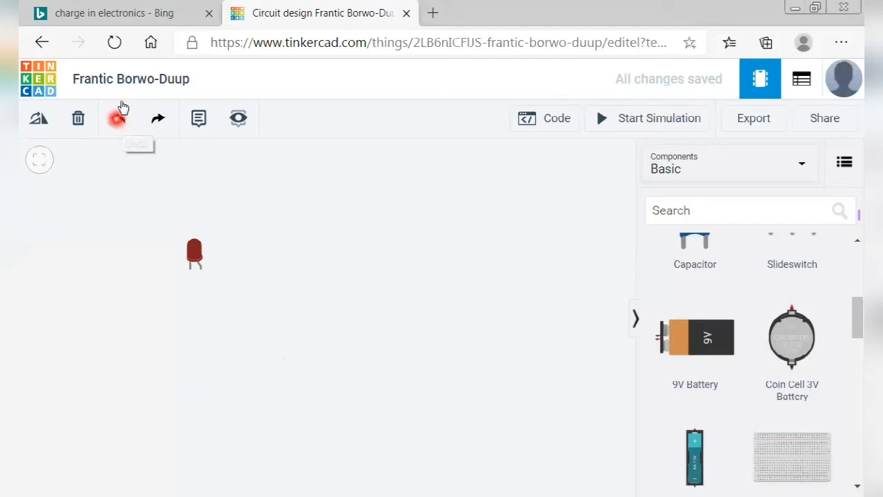
Undo the deletion to bring the coin cell battery back below the LED.
{"action": "left_click", "coordinate": [129, 130]}
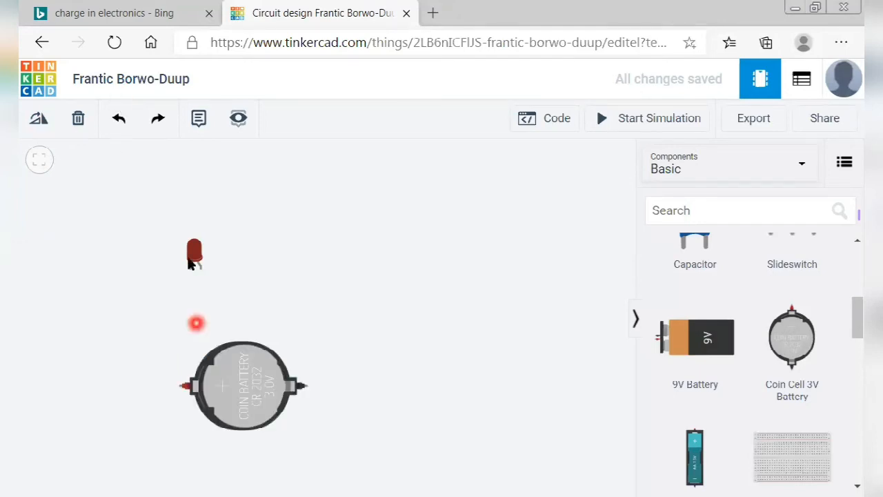
{"action": "left_click", "coordinate": [192, 269]}
{"action": "left_click", "coordinate": [159, 160]}
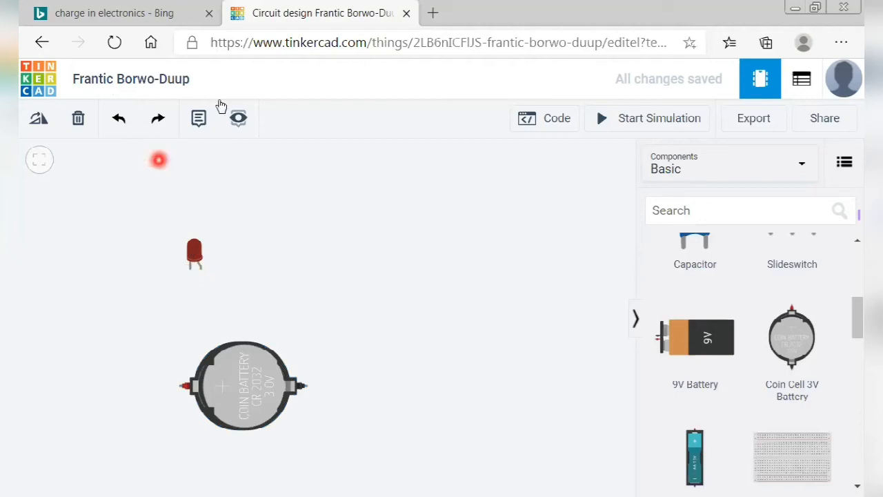
Try placing a note beside the LED, then dismiss it and toggle notes visibility.
{"action": "left_click", "coordinate": [218, 101]}
{"action": "left_click", "coordinate": [198, 135]}
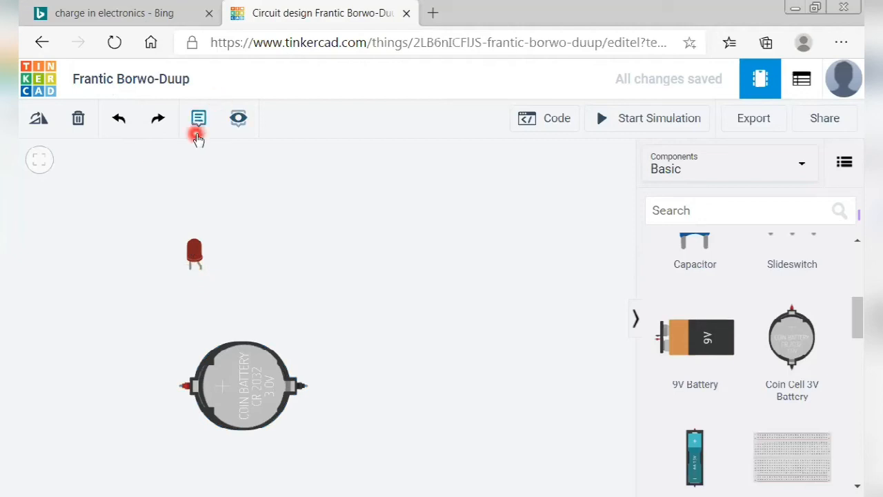
{"action": "left_click", "coordinate": [126, 239]}
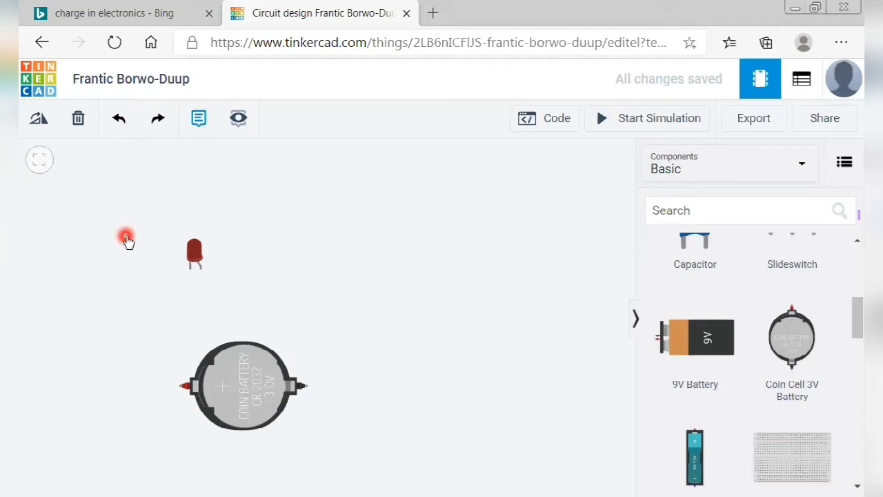
{"action": "left_click", "coordinate": [178, 210]}
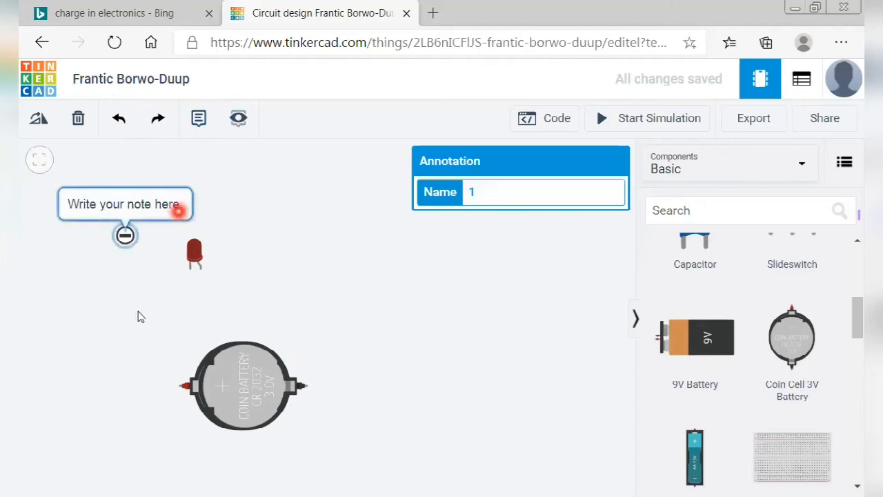
{"action": "left_click", "coordinate": [138, 311]}
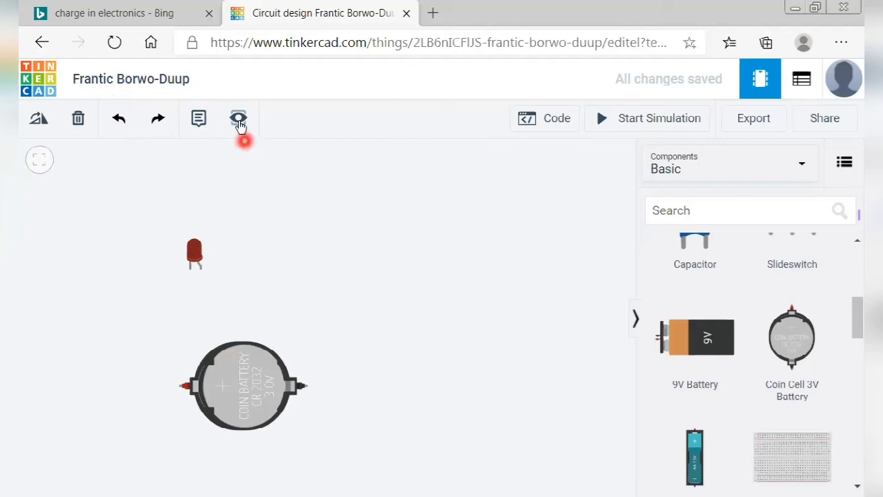
{"action": "left_click", "coordinate": [238, 122]}
Open and close the Code editor panel, then try other toolbar buttons.
{"action": "left_click", "coordinate": [557, 123]}
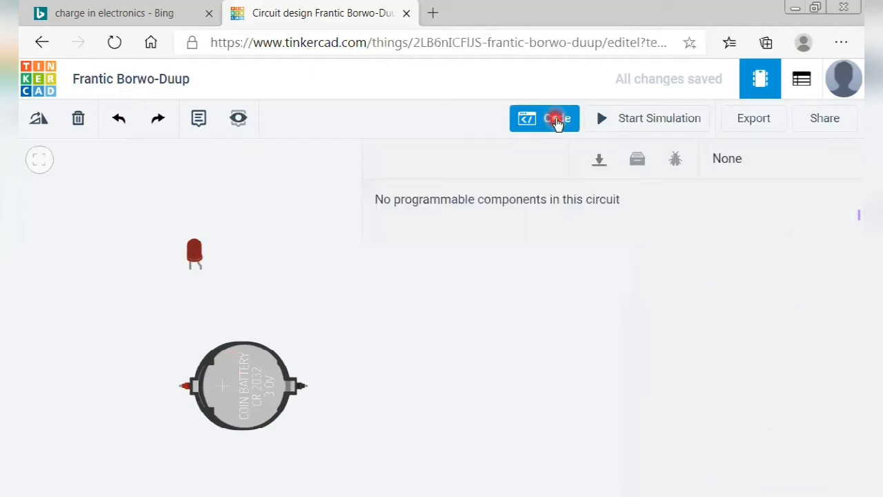
{"action": "left_click", "coordinate": [557, 121]}
{"action": "left_click", "coordinate": [660, 130]}
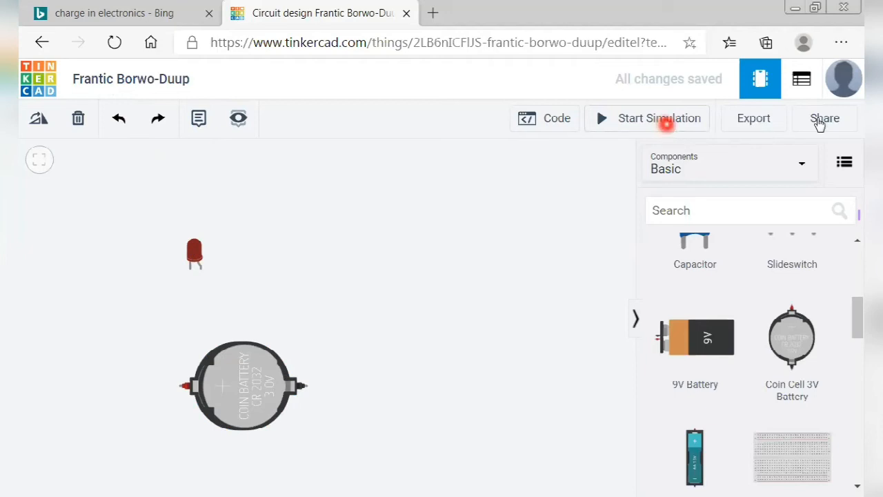
{"action": "left_click", "coordinate": [817, 120]}
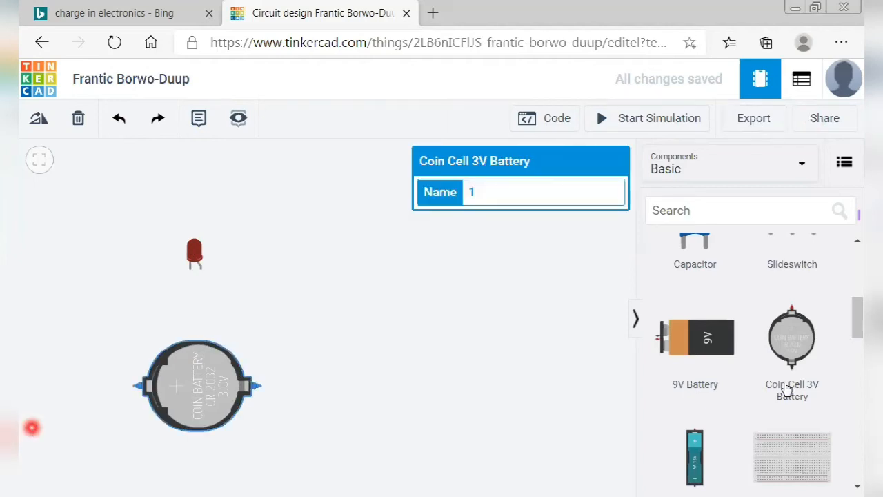
Start and cancel a wire from the battery's negative terminal, then pan and zoom in on the battery and LED.
{"action": "left_click", "coordinate": [784, 385]}
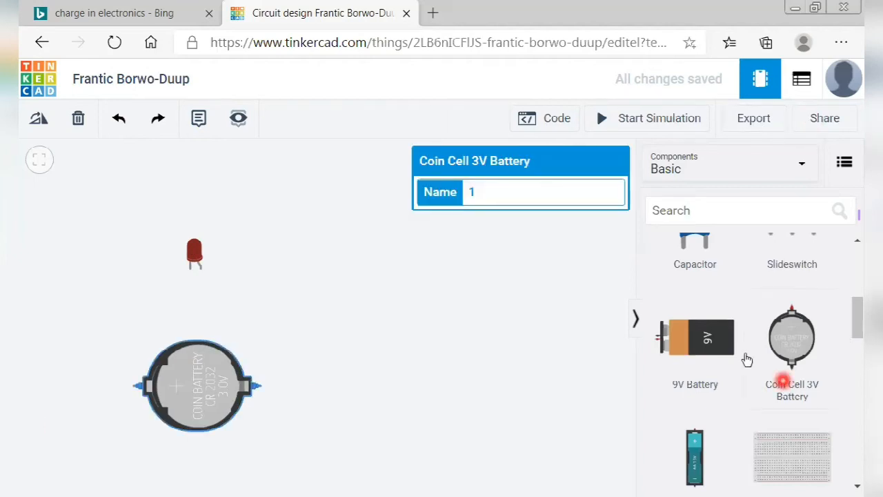
{"action": "scroll", "coordinate": [747, 359], "scroll_direction": "up", "scroll_amount": 5}
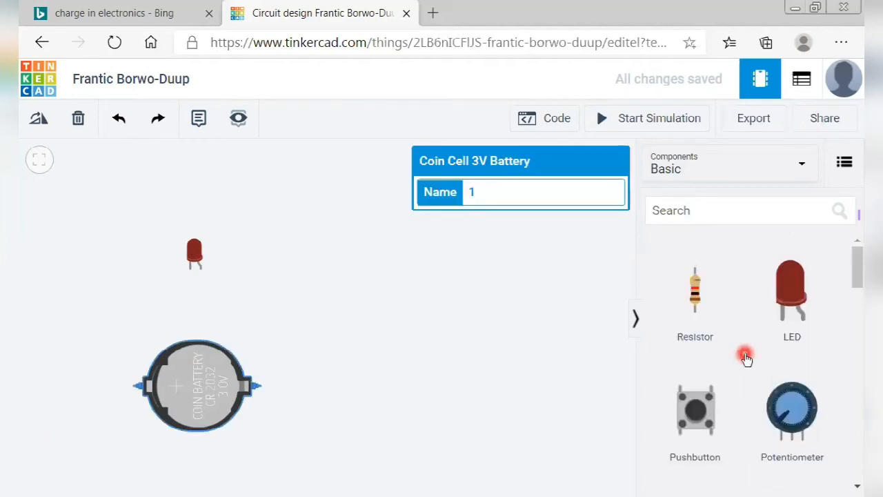
{"action": "left_click", "coordinate": [261, 390]}
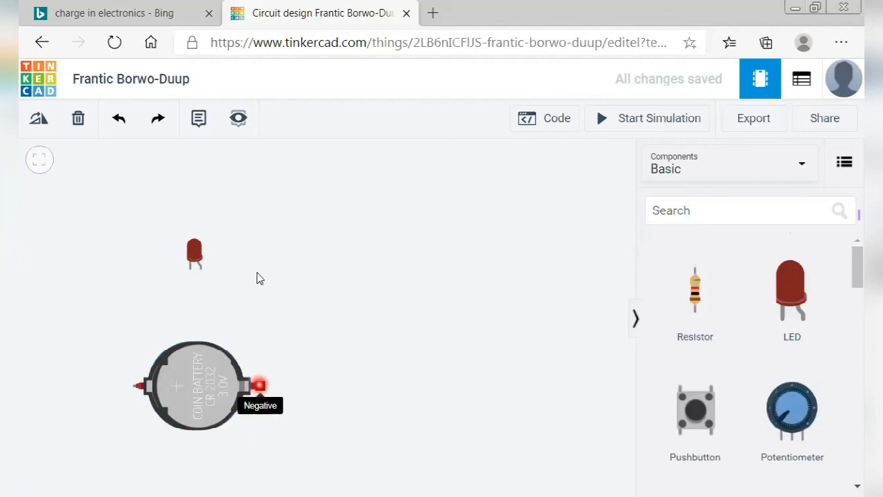
{"action": "left_click", "coordinate": [257, 272]}
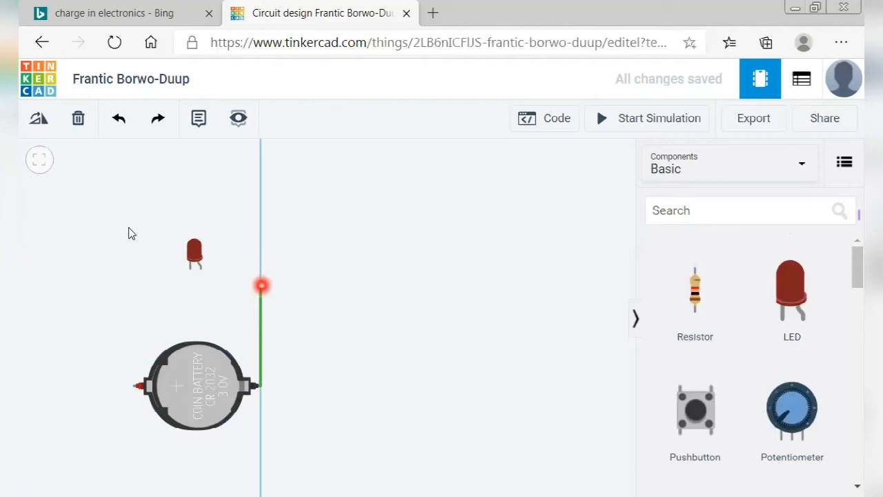
{"action": "key", "text": "Escape"}
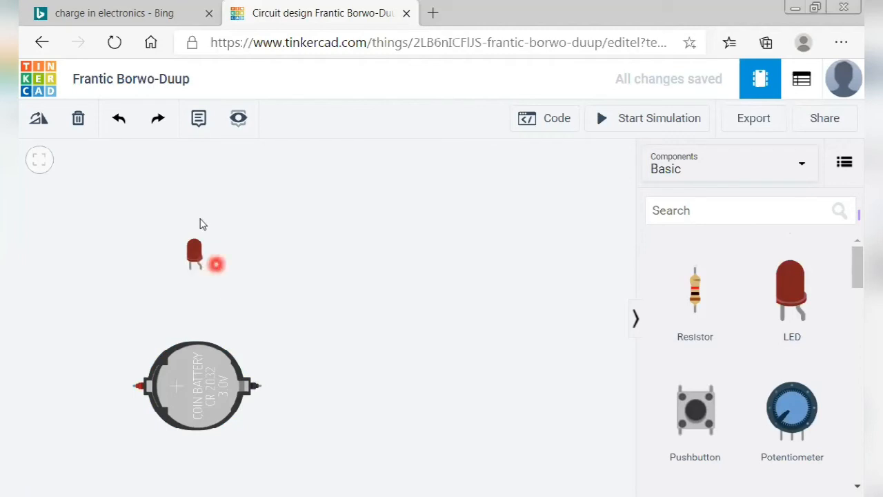
{"action": "left_click_drag", "start_coordinate": [162, 278], "coordinate": [270, 265]}
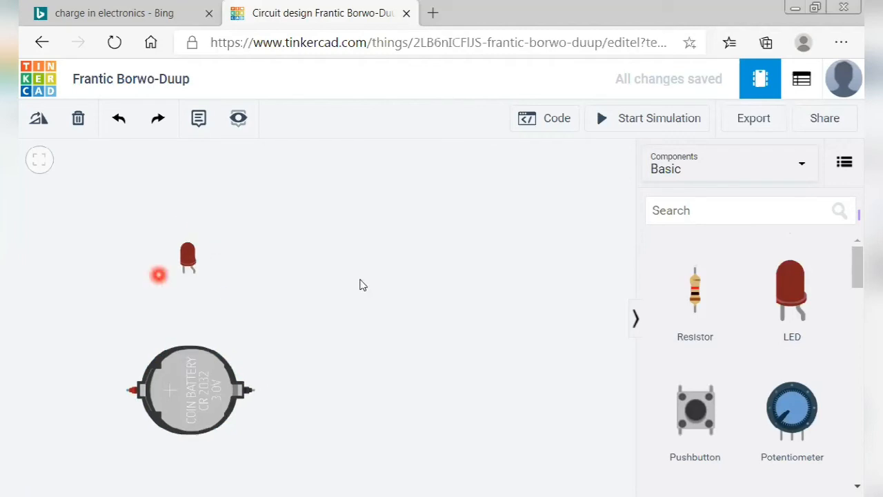
{"action": "scroll", "coordinate": [359, 283], "scroll_direction": "up", "scroll_amount": 1}
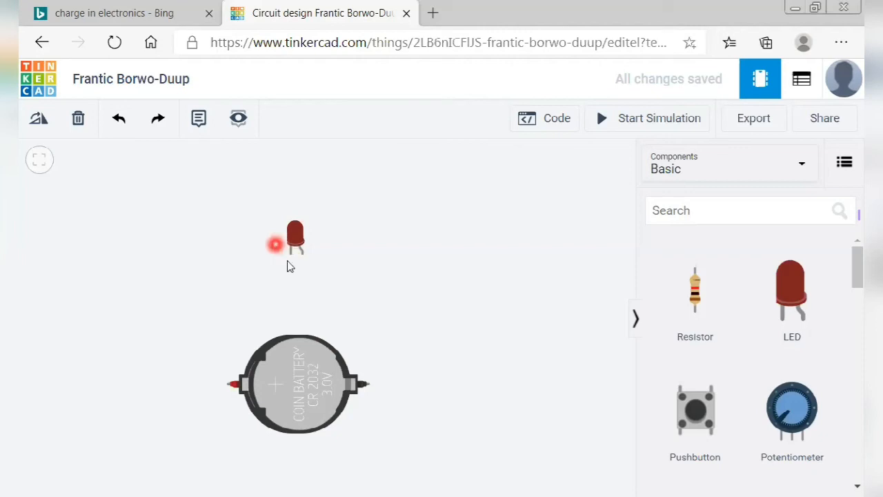
Rotate the coin cell battery four steps so its positive terminal faces right.
{"action": "left_click", "coordinate": [288, 260]}
{"action": "left_click", "coordinate": [310, 392]}
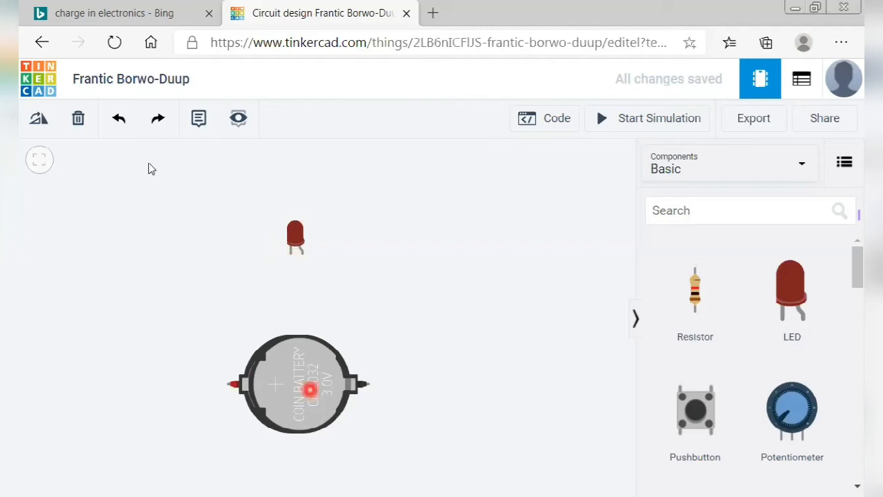
{"action": "left_click", "coordinate": [43, 120]}
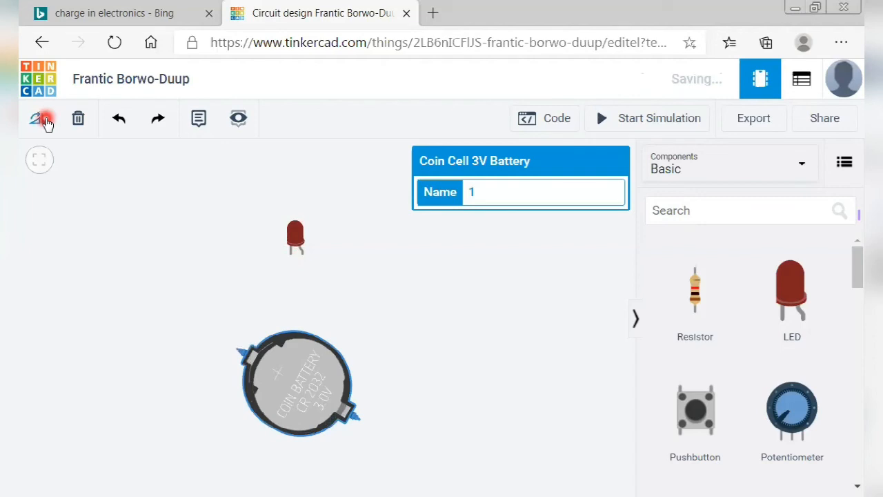
{"action": "left_click", "coordinate": [44, 118]}
{"action": "left_click", "coordinate": [42, 118]}
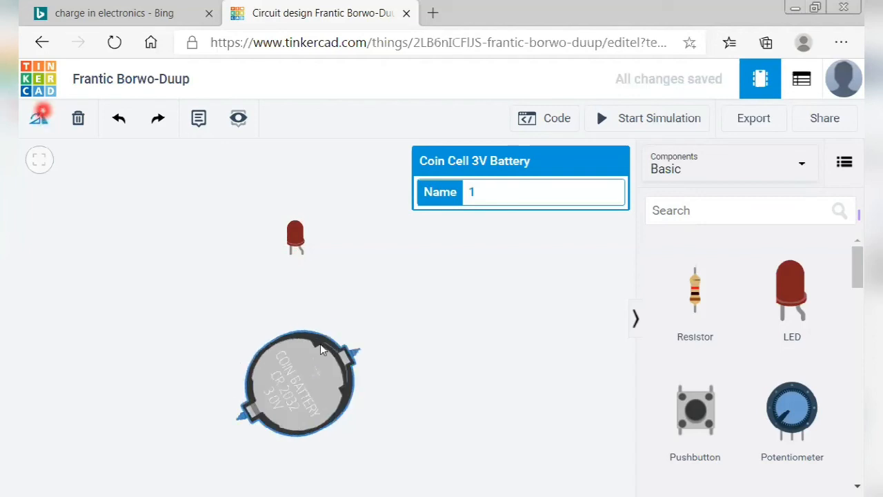
{"action": "left_click", "coordinate": [43, 118]}
{"action": "left_click", "coordinate": [304, 254]}
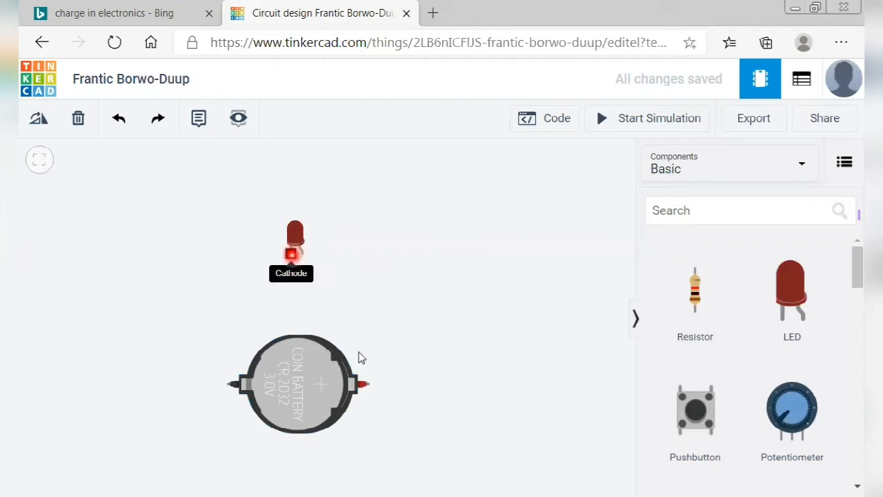
Wire the battery's positive terminal to the LED's leg, straighten the wire and colour it red.
{"action": "left_click", "coordinate": [373, 291]}
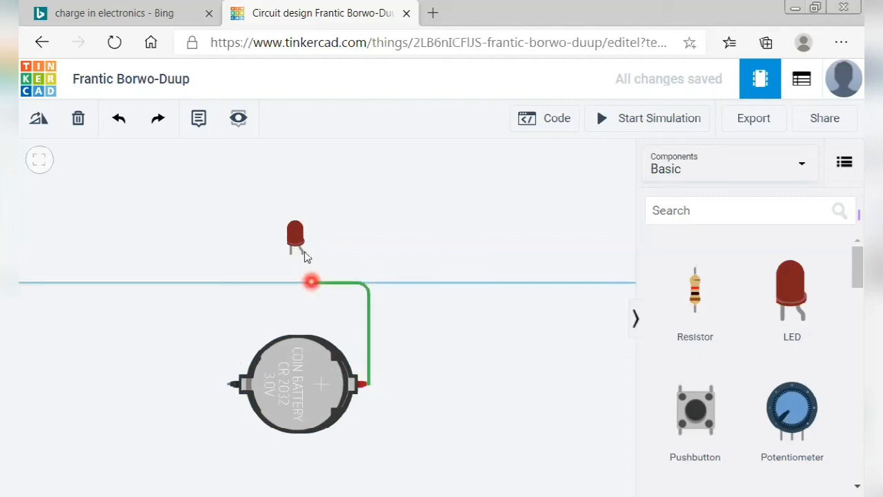
{"action": "left_click", "coordinate": [305, 255]}
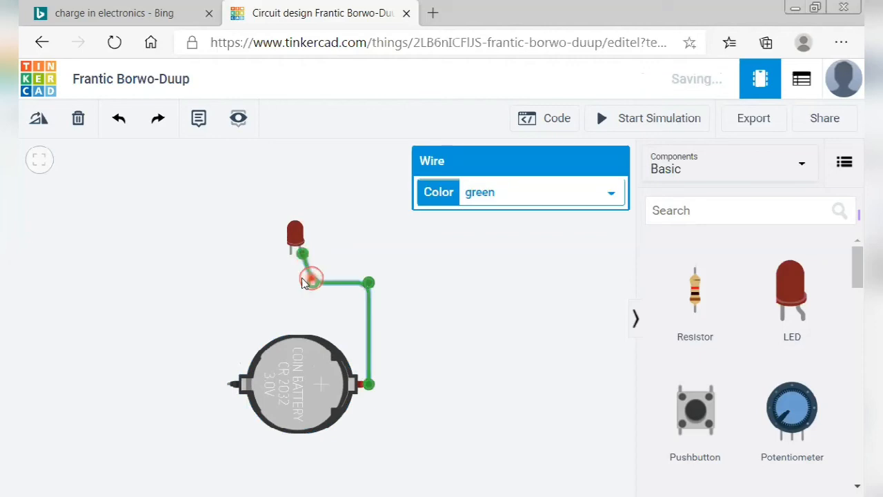
{"action": "left_click_drag", "start_coordinate": [312, 279], "coordinate": [302, 278]}
{"action": "left_click", "coordinate": [498, 191]}
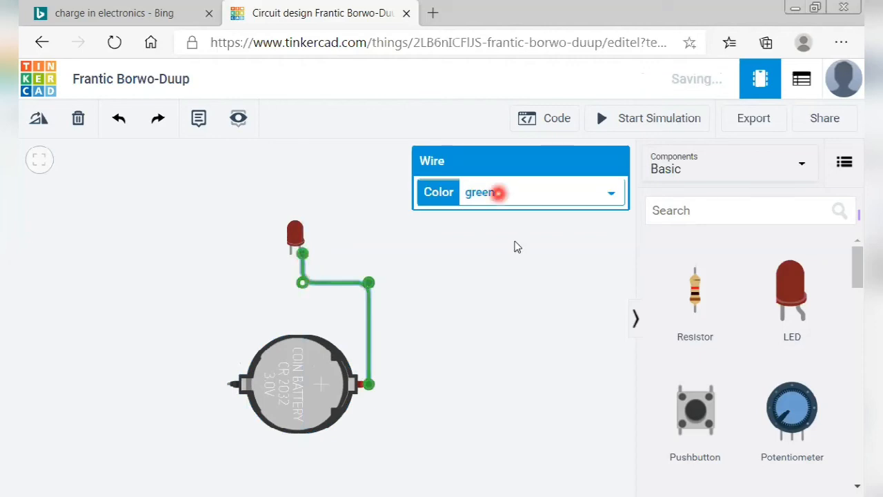
{"action": "left_click", "coordinate": [511, 230]}
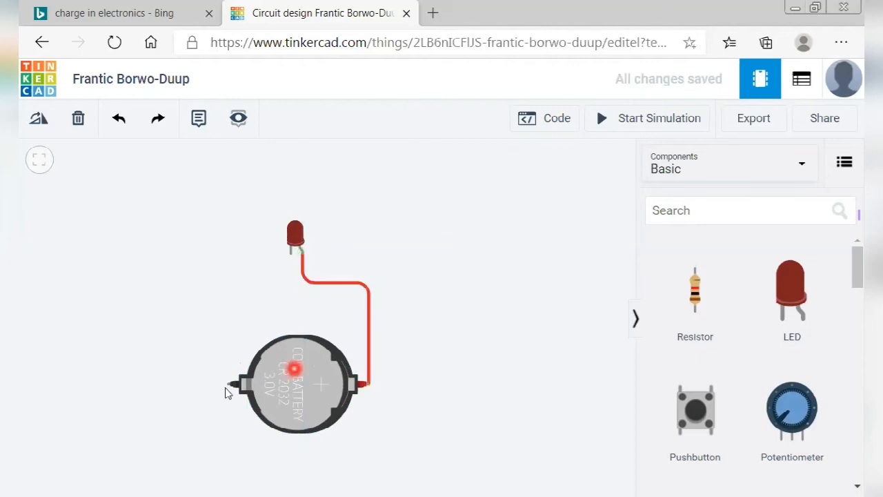
Route a bent wire from the battery's negative terminal to the LED cathode and colour it black.
{"action": "left_click", "coordinate": [229, 283]}
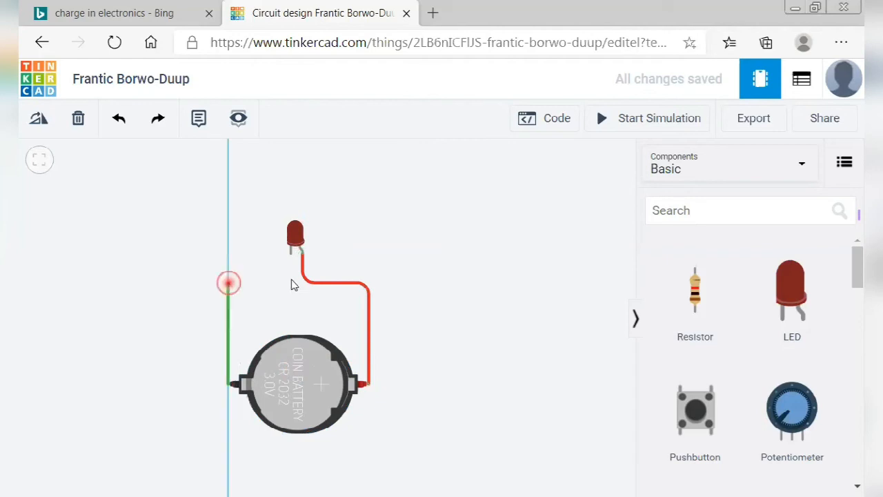
{"action": "left_click", "coordinate": [292, 282]}
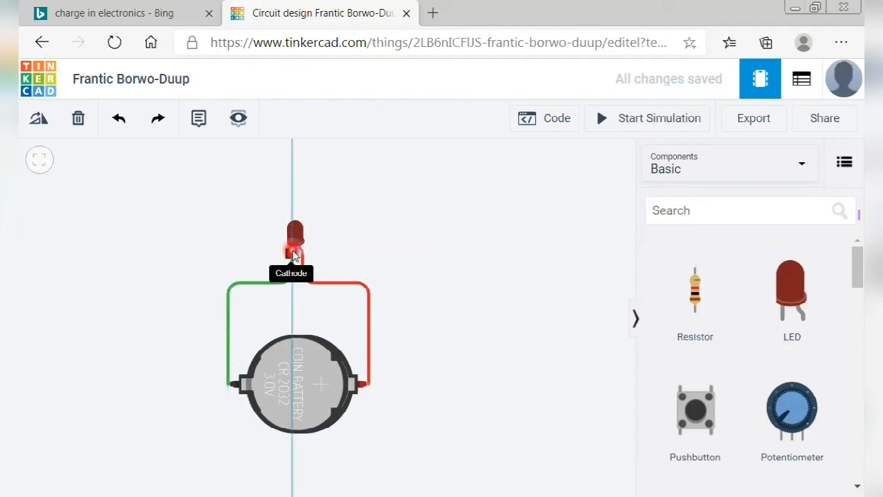
{"action": "left_click", "coordinate": [293, 253]}
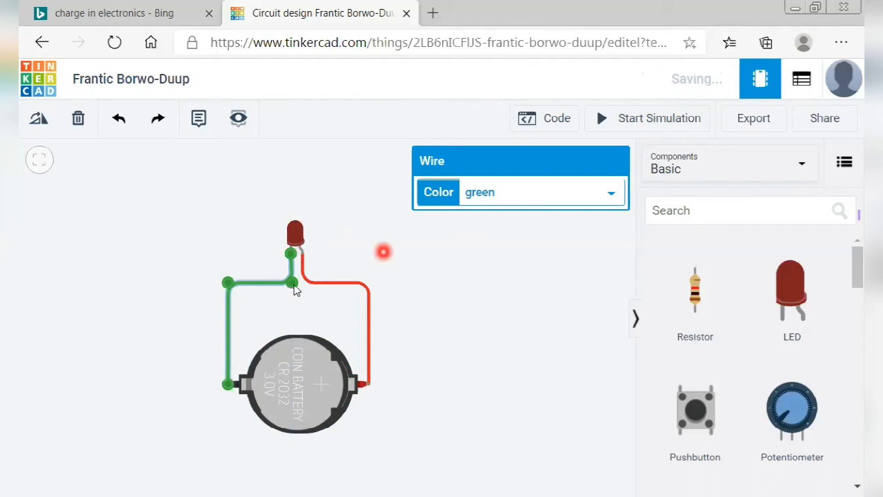
{"action": "left_click", "coordinate": [528, 193]}
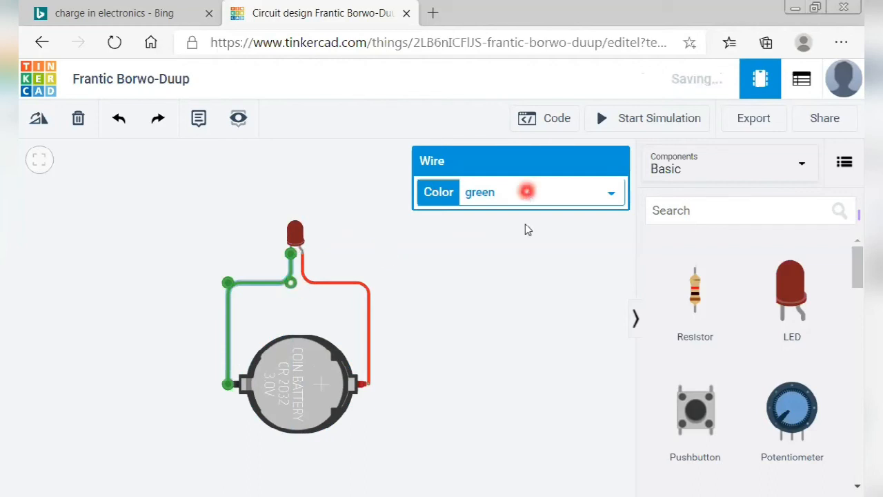
{"action": "left_click", "coordinate": [518, 207]}
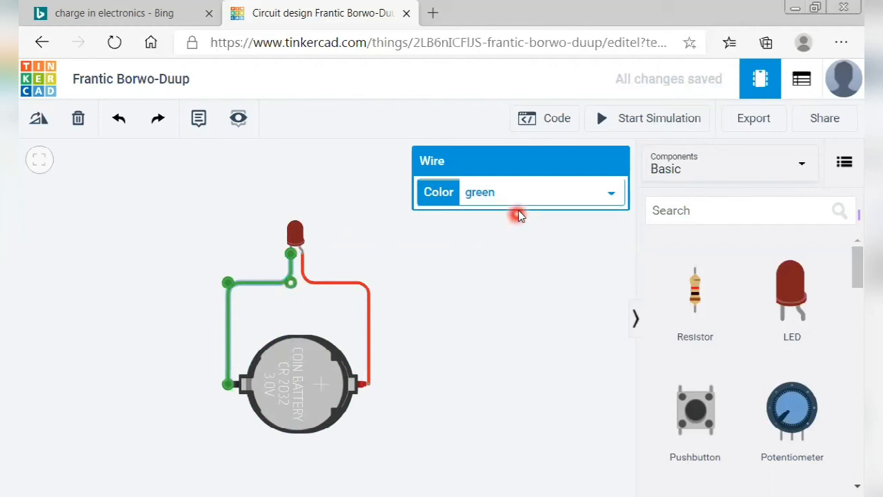
{"action": "left_click", "coordinate": [517, 217]}
{"action": "left_click", "coordinate": [442, 346]}
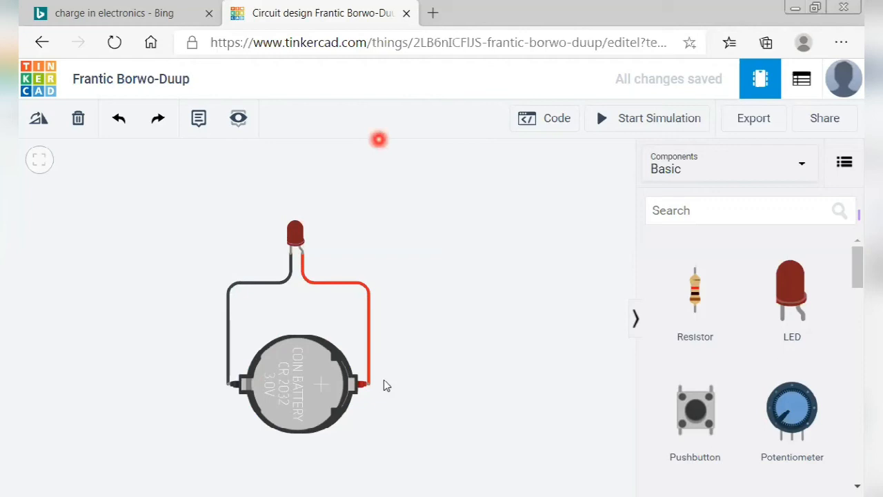
{"action": "left_click", "coordinate": [626, 133]}
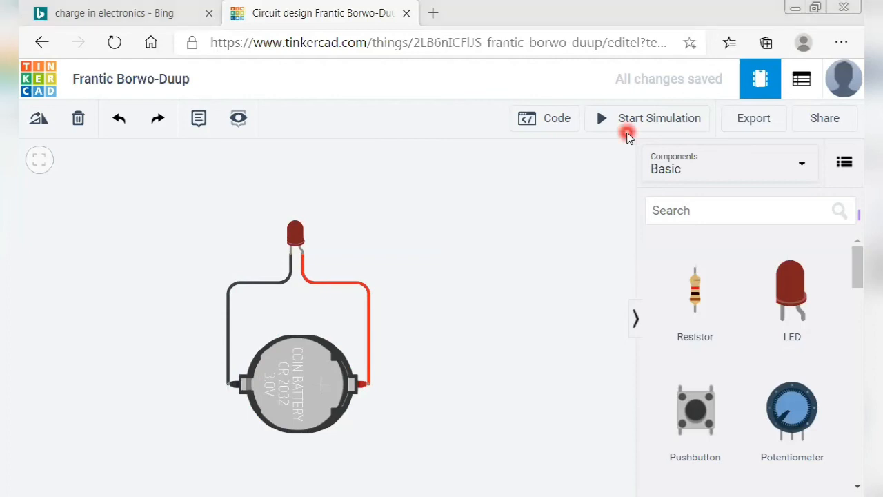
{"action": "left_click", "coordinate": [642, 130]}
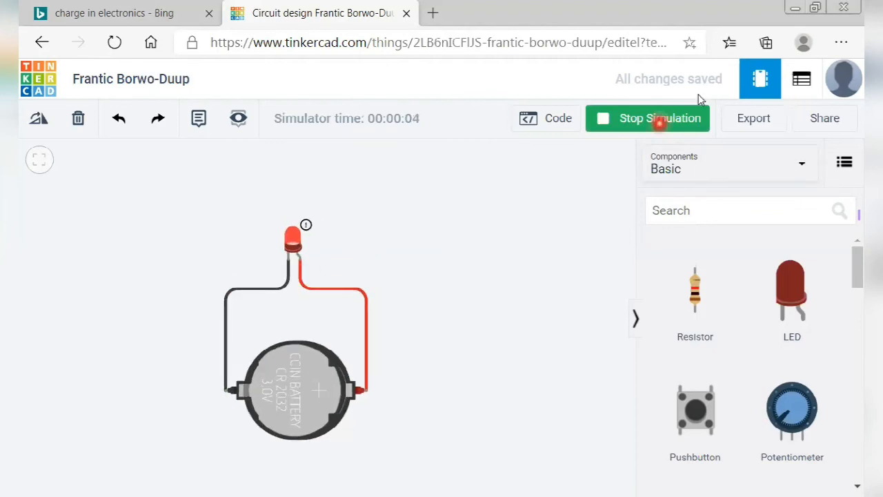
{"action": "left_click", "coordinate": [649, 124]}
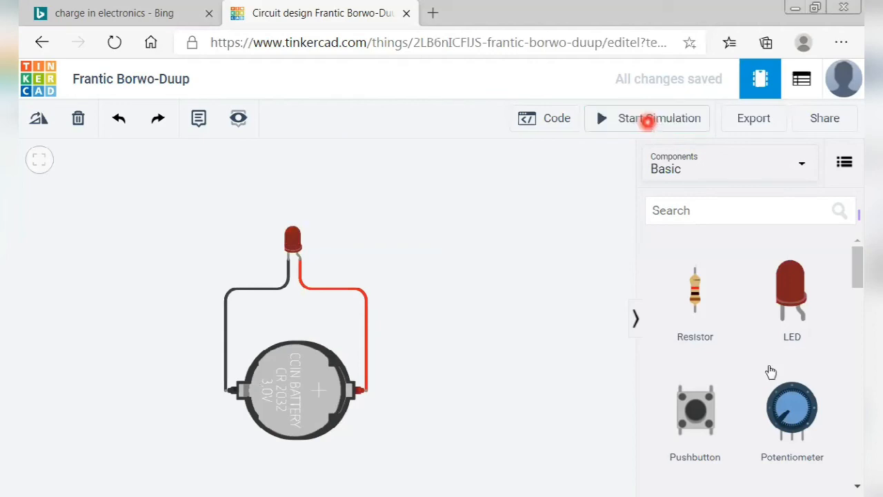
{"action": "left_click", "coordinate": [518, 354]}
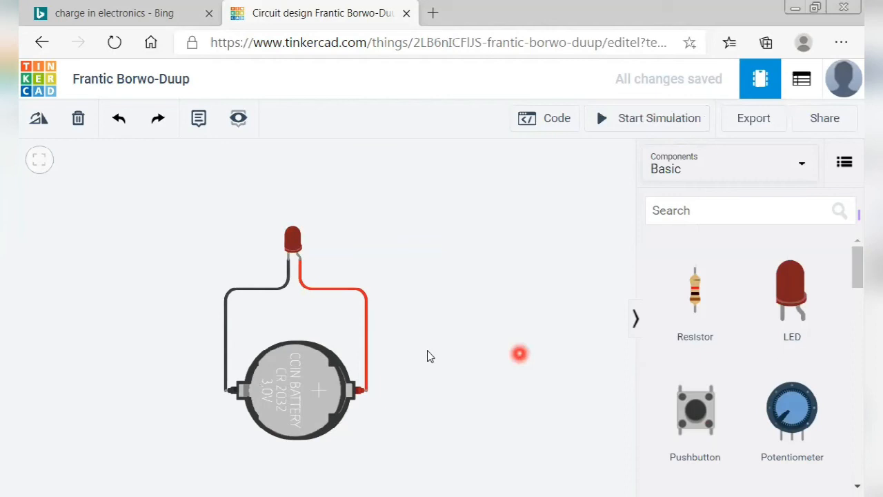
{"action": "left_click", "coordinate": [790, 322]}
Add a second and third LED, stacking them in a column above the wired LED.
{"action": "left_click", "coordinate": [427, 236]}
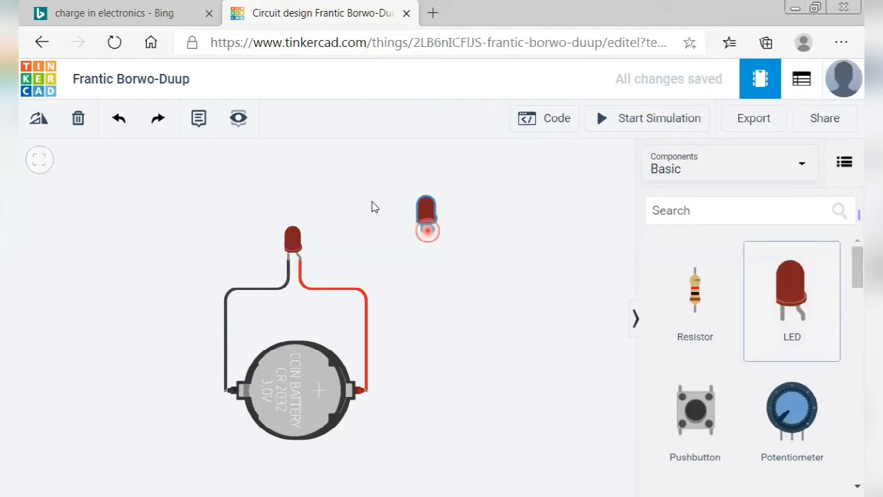
{"action": "left_click_drag", "start_coordinate": [426, 232], "coordinate": [293, 200]}
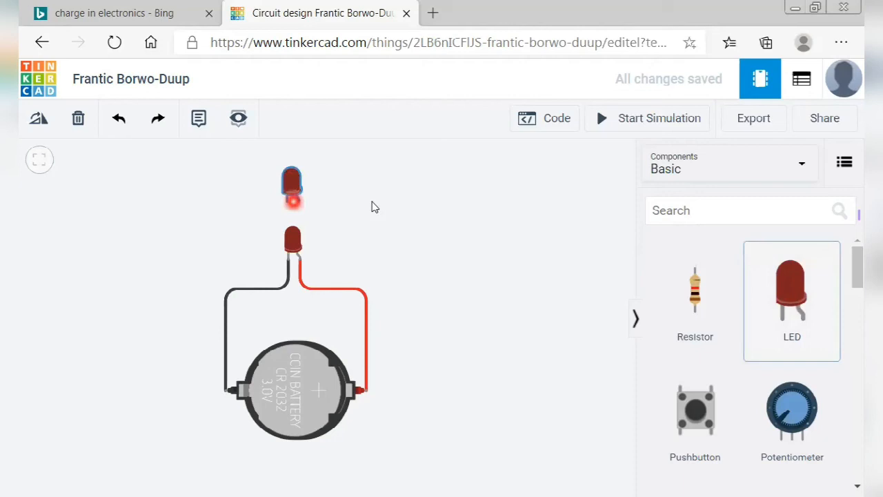
{"action": "left_click", "coordinate": [319, 321]}
{"action": "left_click_drag", "start_coordinate": [309, 318], "coordinate": [305, 160]}
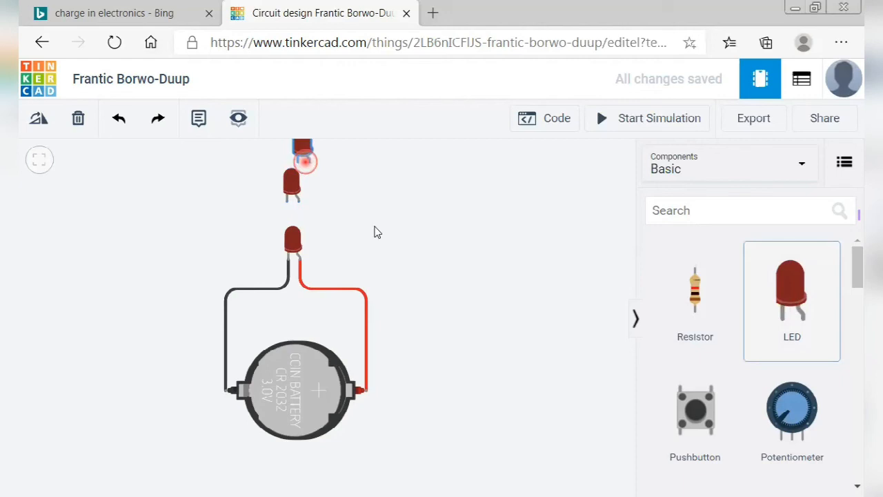
Deselect the top LED and pan and zoom until all three LEDs and the battery show.
{"action": "scroll", "coordinate": [385, 235], "scroll_direction": "down", "scroll_amount": 1}
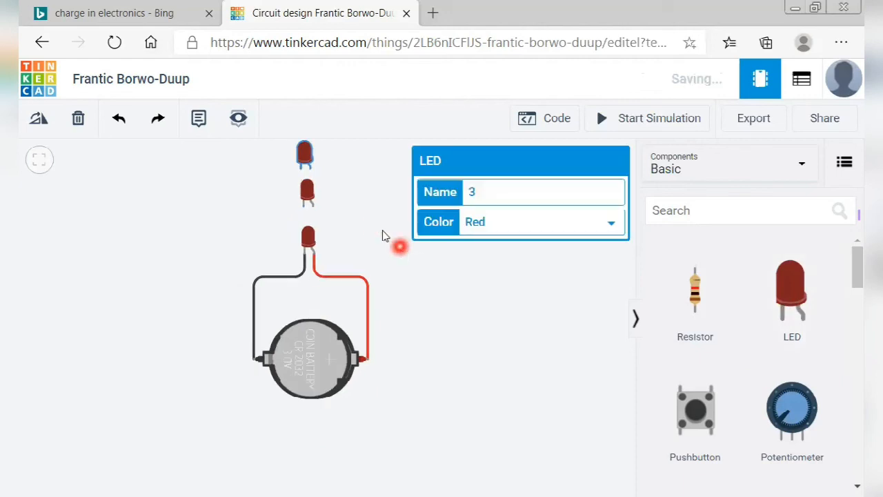
{"action": "left_click", "coordinate": [384, 235]}
{"action": "left_click_drag", "start_coordinate": [384, 235], "coordinate": [447, 315]}
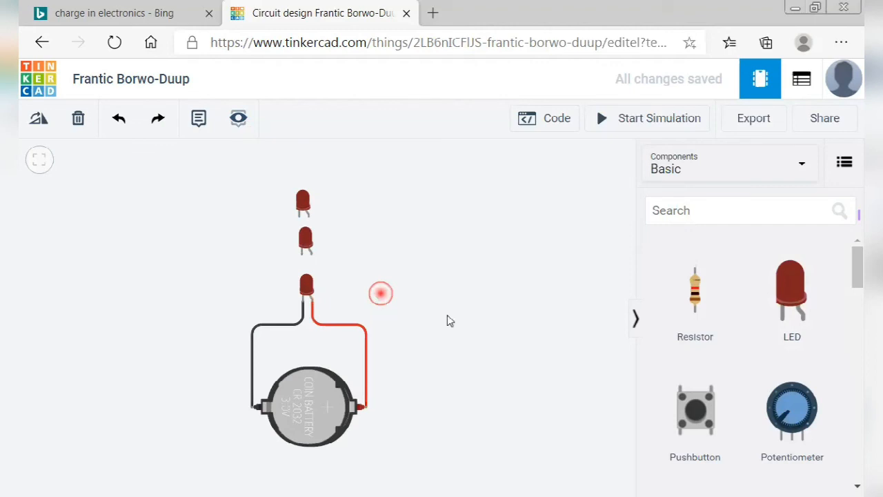
{"action": "scroll", "coordinate": [447, 315], "scroll_direction": "up", "scroll_amount": 1}
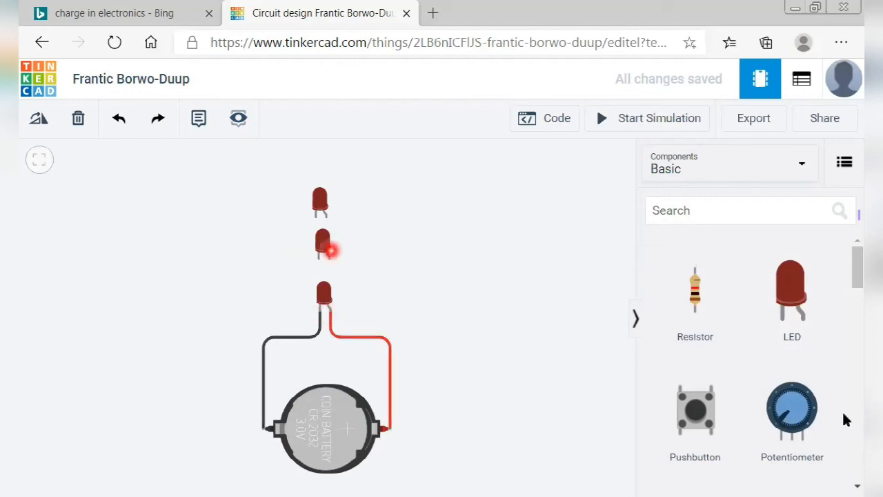
Draw a wire from the bottom LED's leg to the middle LED's anode and colour it red.
{"action": "left_click_drag", "start_coordinate": [336, 331], "coordinate": [331, 313]}
{"action": "left_click", "coordinate": [332, 311]}
{"action": "left_click", "coordinate": [331, 256]}
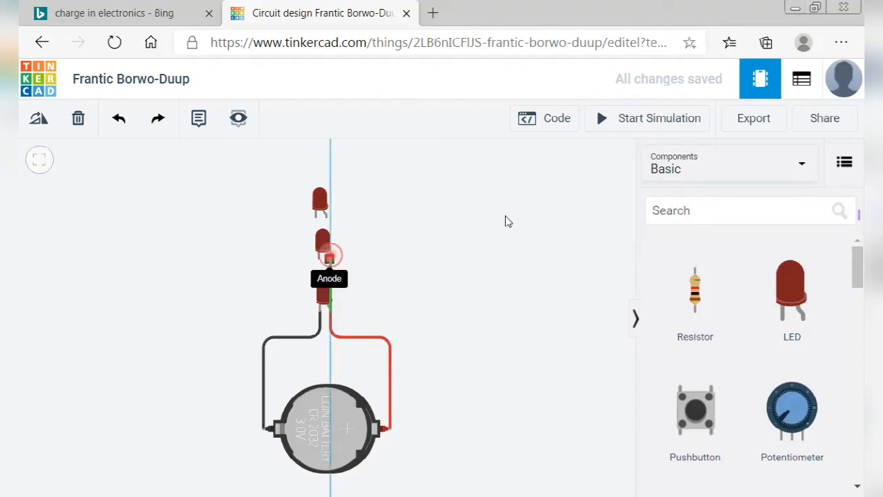
{"action": "left_click", "coordinate": [522, 192]}
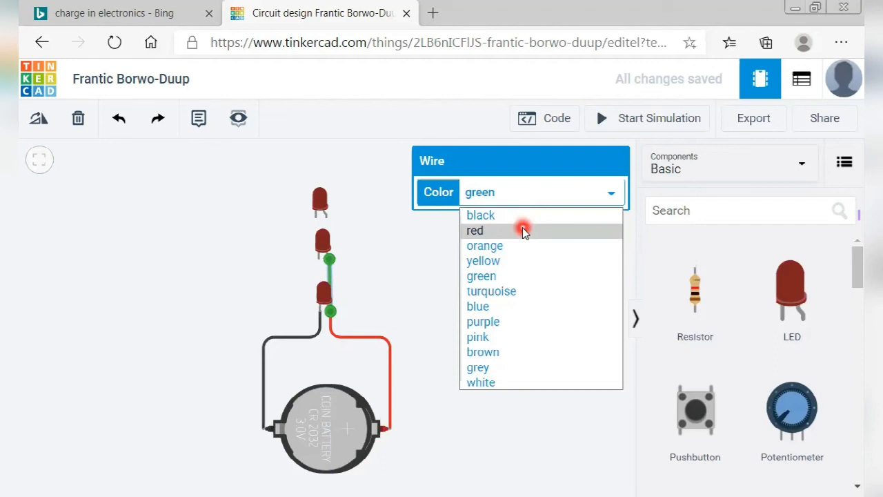
{"action": "left_click", "coordinate": [522, 230]}
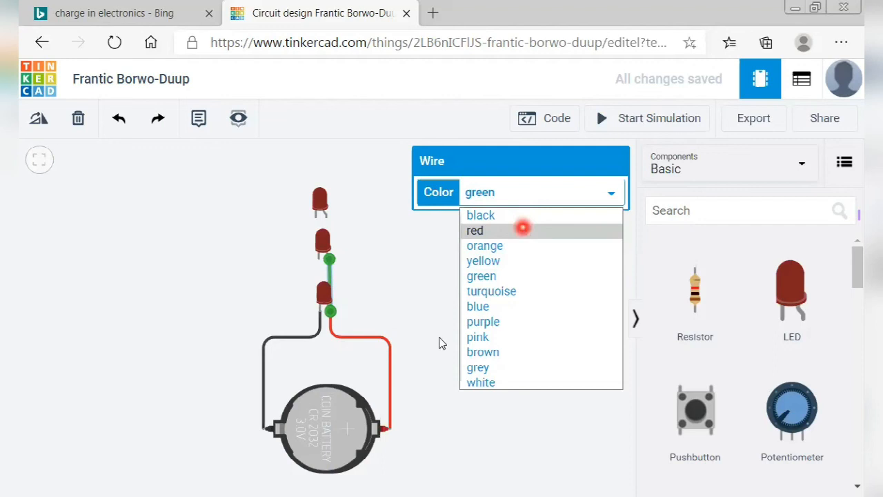
{"action": "left_click", "coordinate": [404, 346]}
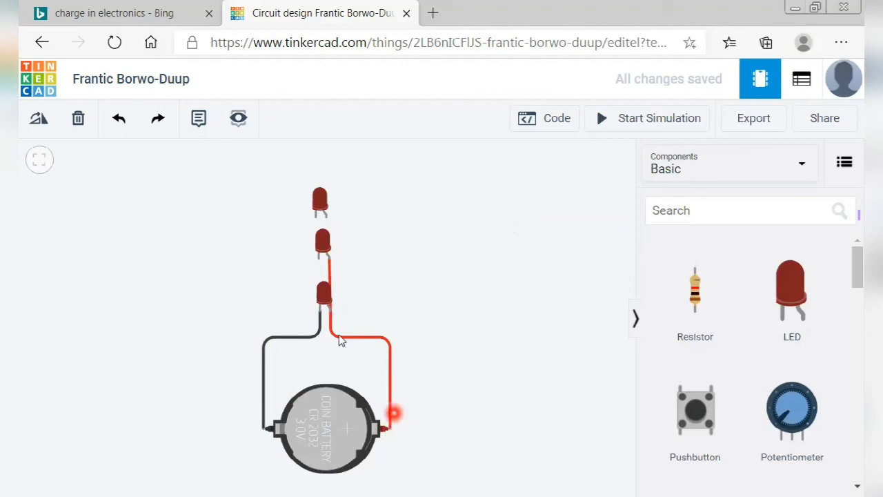
Reattach the red wire's end on the LED anodes, then begin a wire at the middle LED's anode.
{"action": "left_click", "coordinate": [328, 315]}
{"action": "left_click", "coordinate": [330, 258]}
{"action": "left_click", "coordinate": [289, 321]}
{"action": "left_click", "coordinate": [340, 296]}
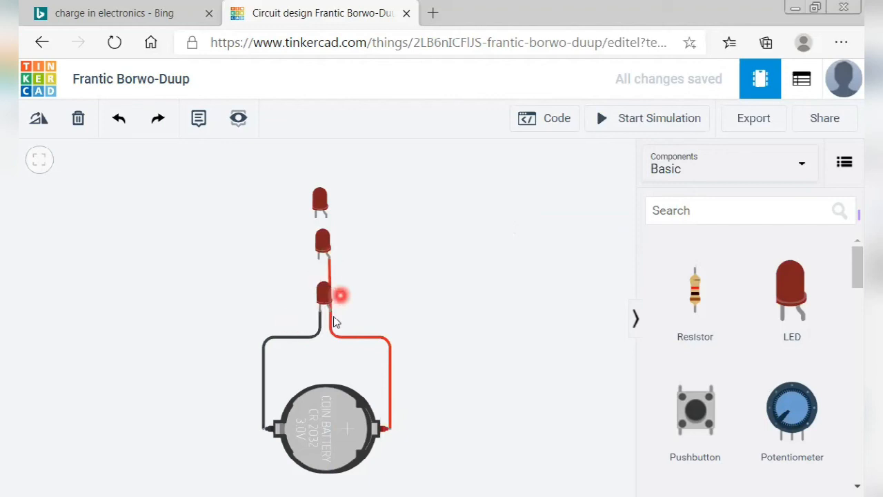
{"action": "left_click", "coordinate": [332, 314]}
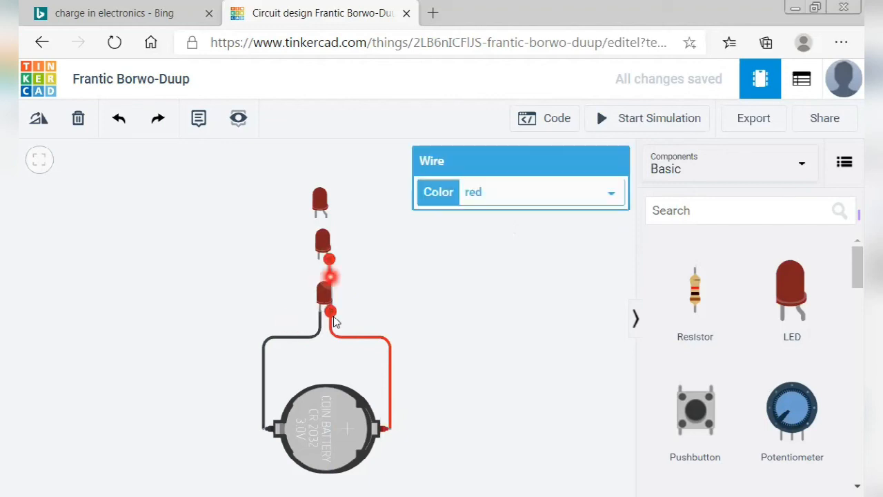
{"action": "left_click", "coordinate": [358, 282]}
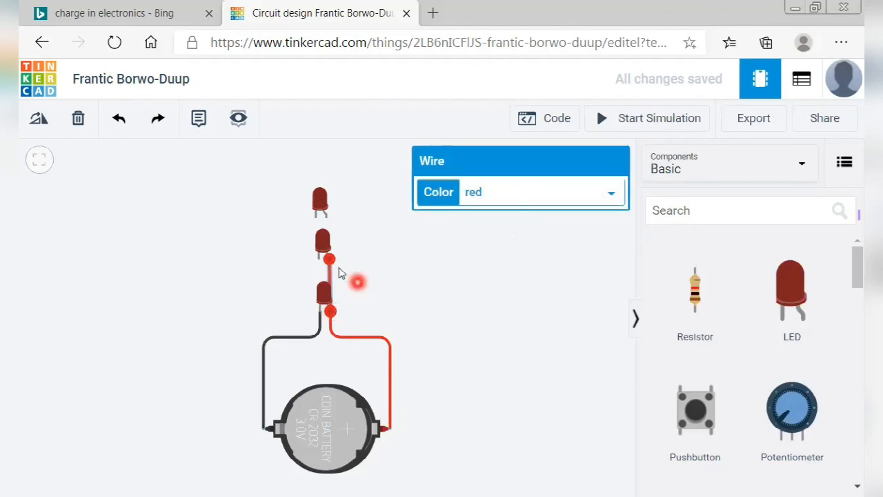
{"action": "left_click", "coordinate": [392, 428]}
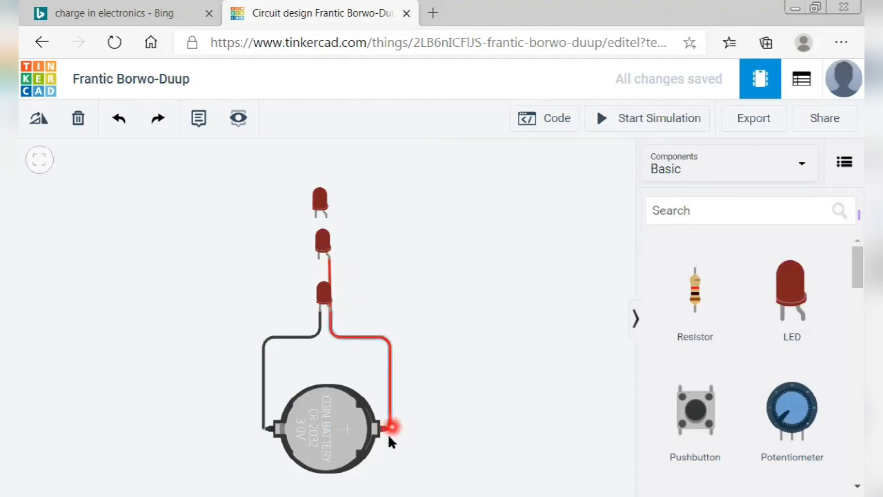
{"action": "left_click", "coordinate": [334, 318]}
{"action": "left_click", "coordinate": [329, 236]}
{"action": "left_click", "coordinate": [329, 256]}
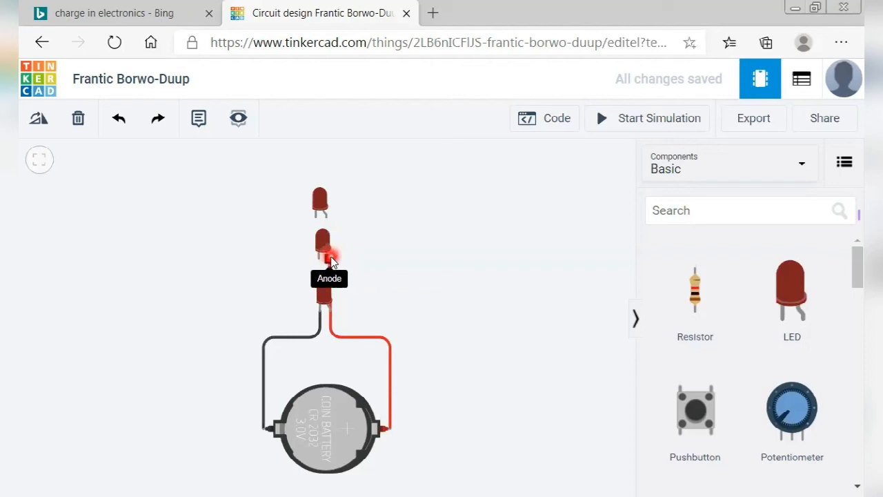
End the new wire on the top LED's anode and set its colour to red.
{"action": "left_click", "coordinate": [328, 217]}
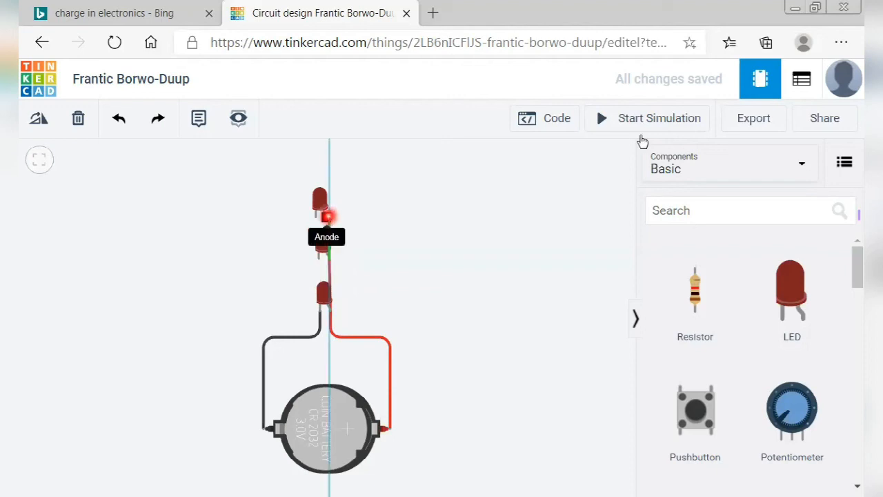
{"action": "left_click", "coordinate": [583, 190]}
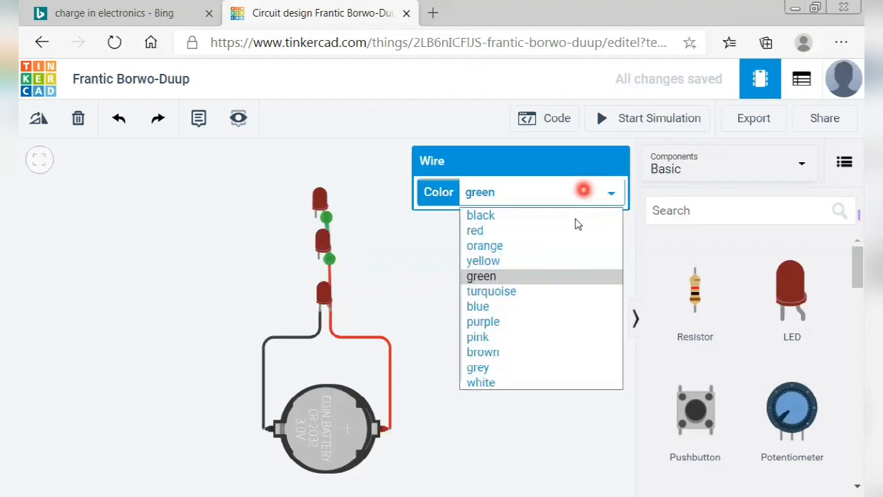
{"action": "left_click", "coordinate": [578, 230]}
{"action": "left_click", "coordinate": [418, 330]}
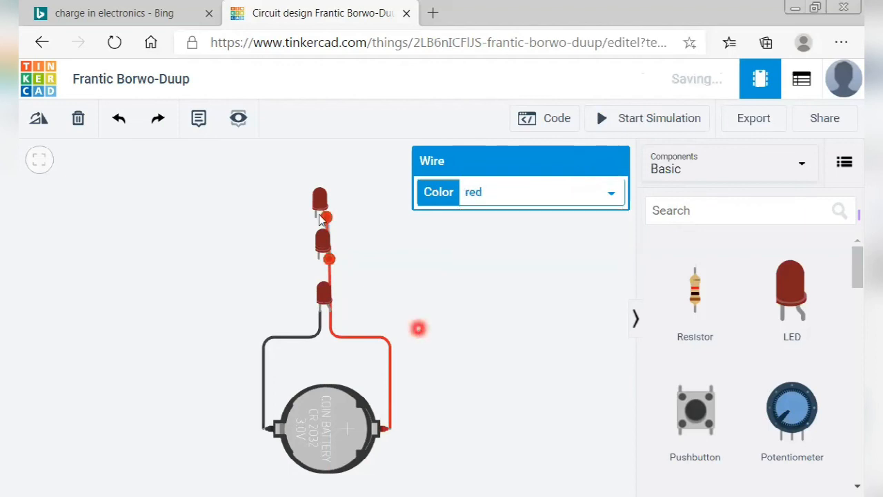
{"action": "left_click", "coordinate": [335, 342]}
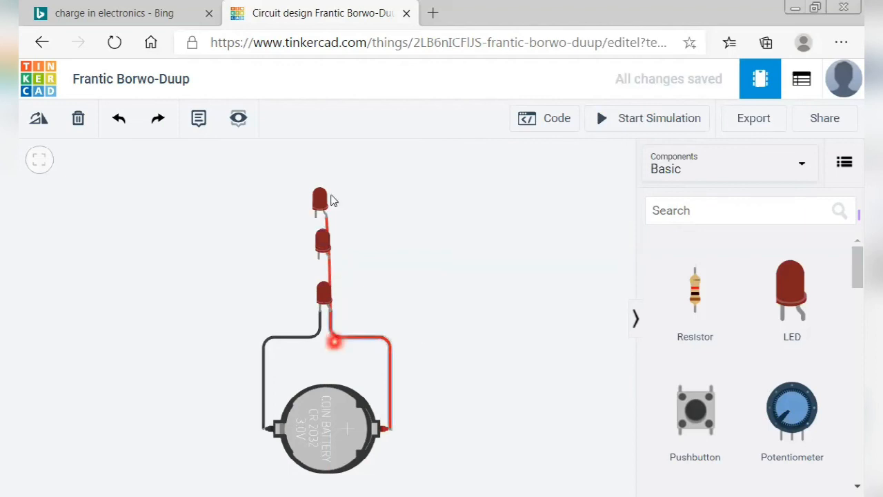
{"action": "left_click", "coordinate": [392, 438]}
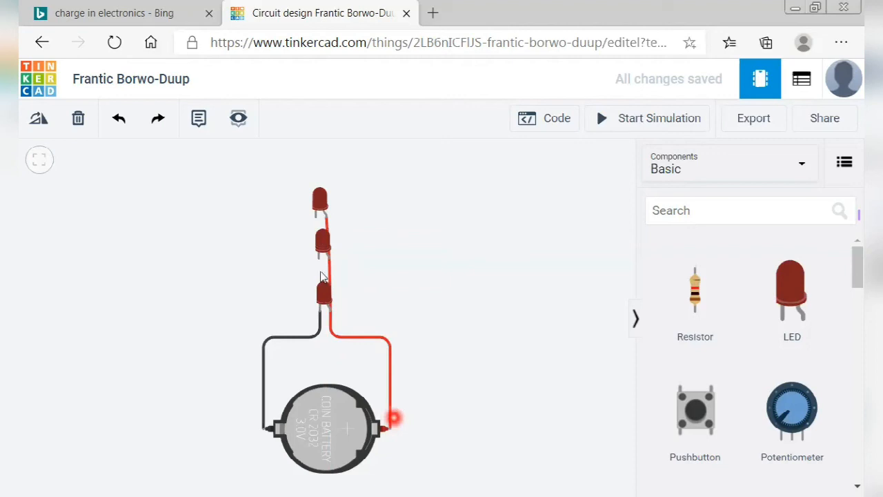
{"action": "left_click", "coordinate": [321, 281]}
{"action": "left_click", "coordinate": [345, 364]}
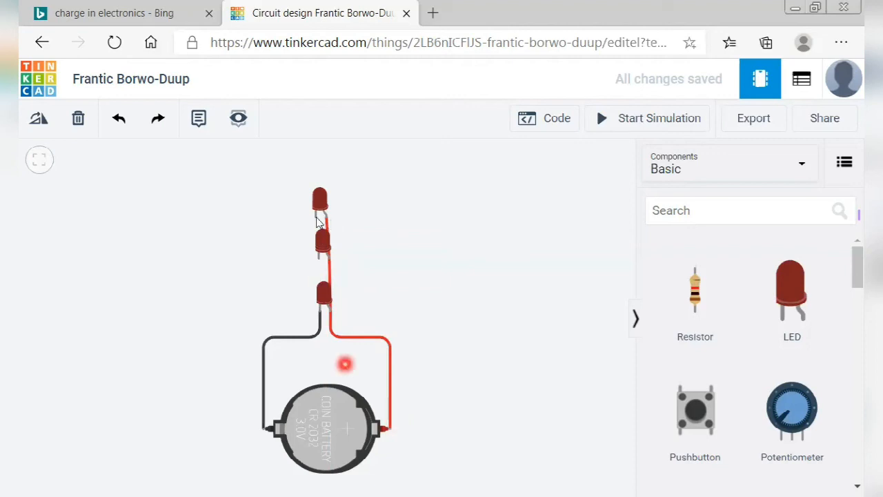
Draw a bent wire from the top LED's cathode to the middle LED's cathode and colour it black.
{"action": "left_click", "coordinate": [316, 219]}
{"action": "left_click", "coordinate": [317, 263]}
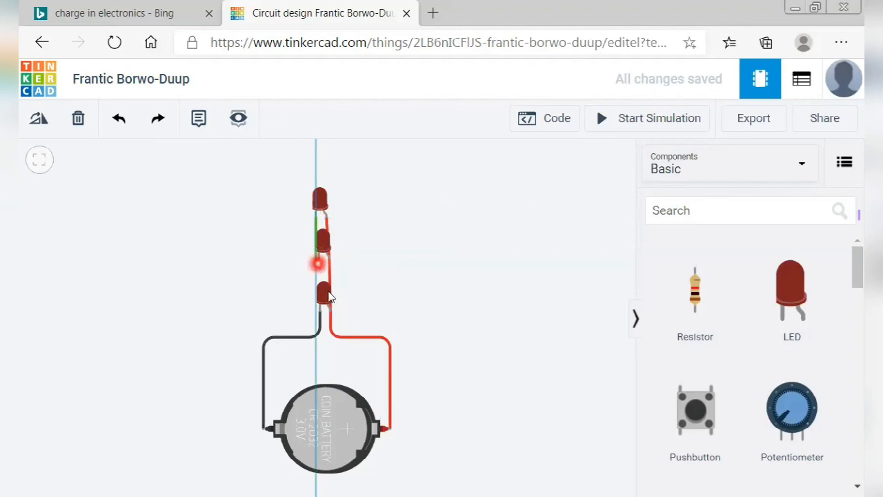
{"action": "left_click", "coordinate": [327, 292]}
{"action": "left_click", "coordinate": [318, 261]}
{"action": "left_click", "coordinate": [316, 270]}
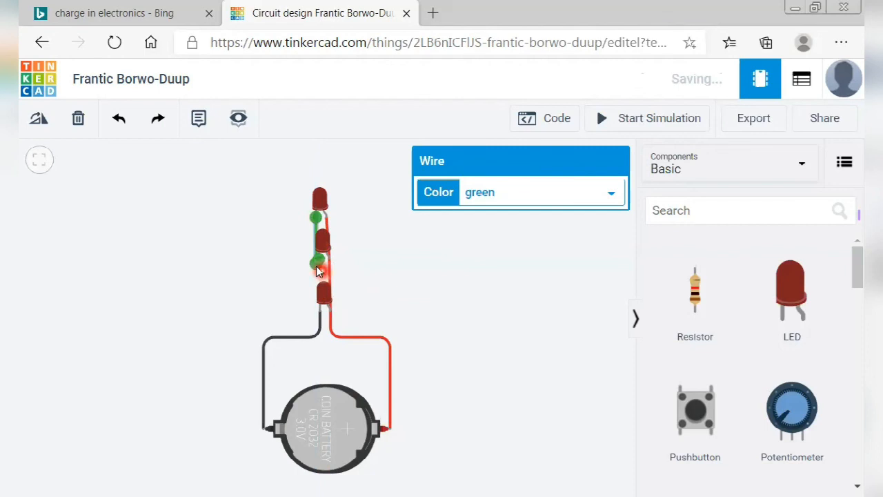
{"action": "left_click", "coordinate": [316, 266]}
{"action": "left_click", "coordinate": [388, 255]}
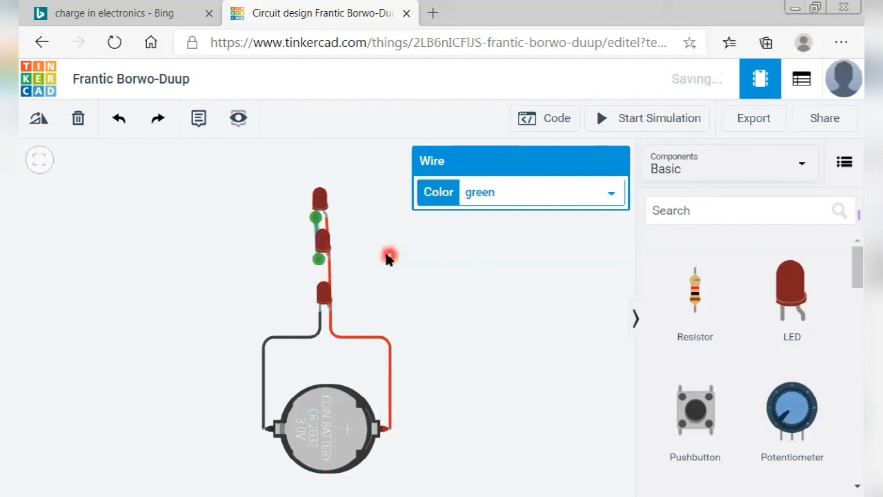
{"action": "left_click", "coordinate": [500, 186]}
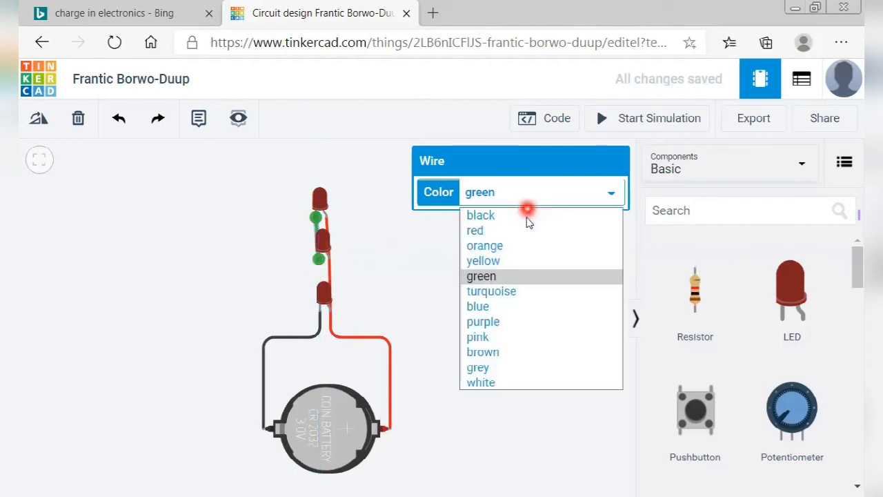
{"action": "left_click", "coordinate": [526, 218]}
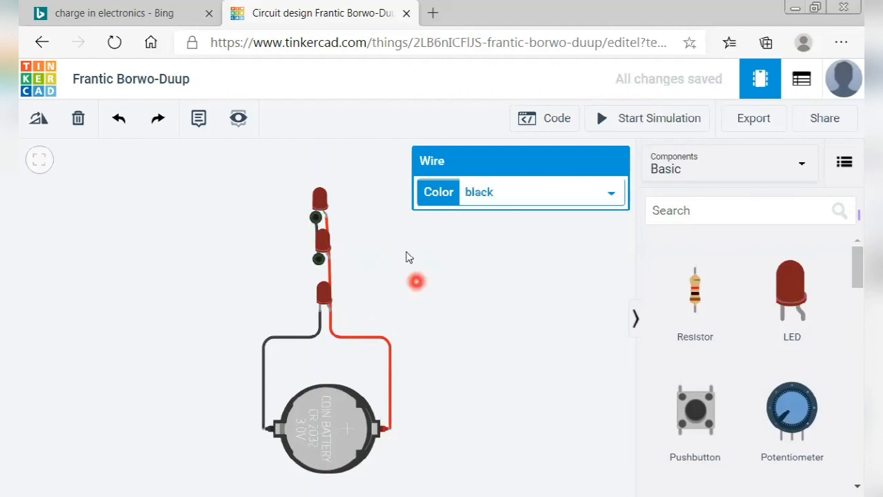
{"action": "left_click", "coordinate": [315, 230]}
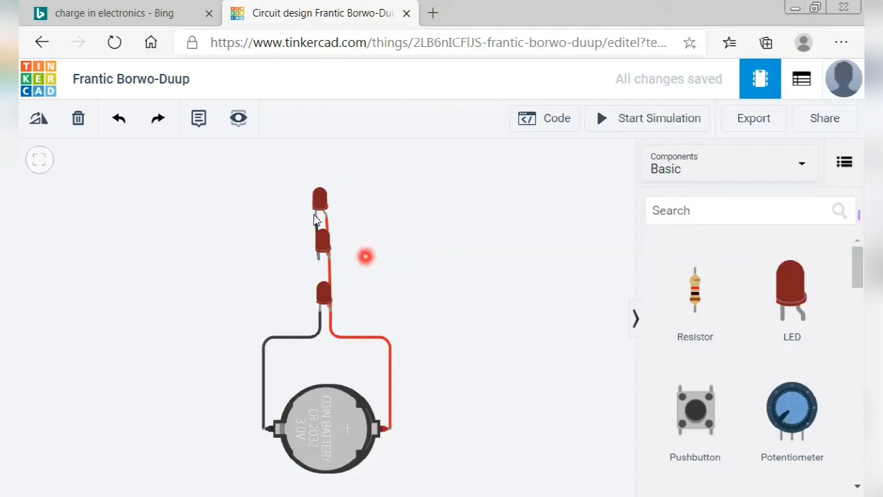
Wire the middle LED's cathode to the bottom LED's cathode and make the wire black.
{"action": "left_click", "coordinate": [315, 222]}
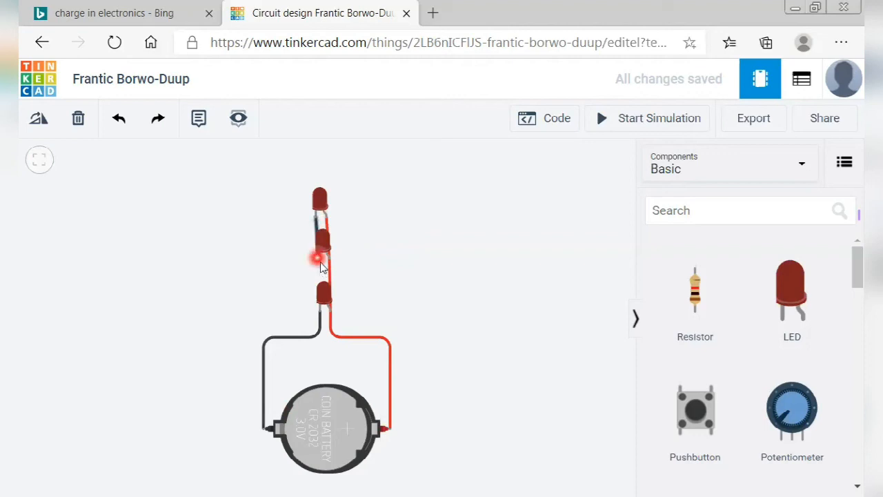
{"action": "left_click", "coordinate": [318, 261]}
{"action": "left_click", "coordinate": [321, 311]}
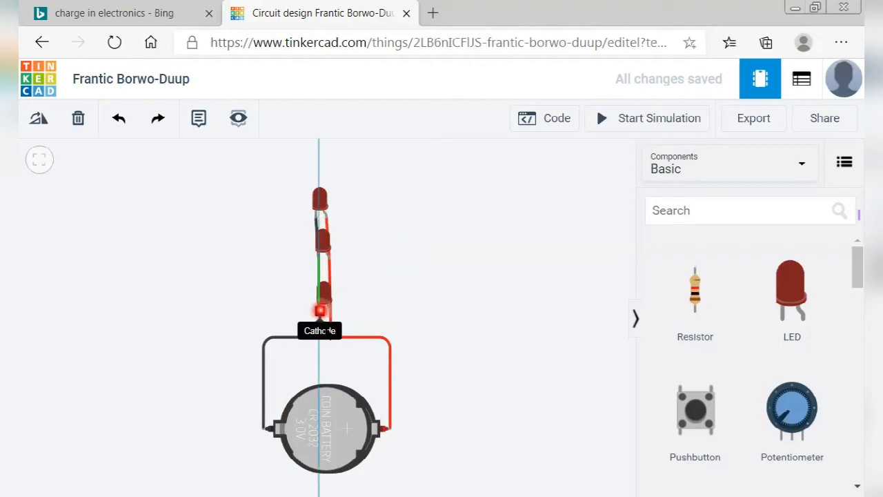
{"action": "left_click", "coordinate": [516, 192]}
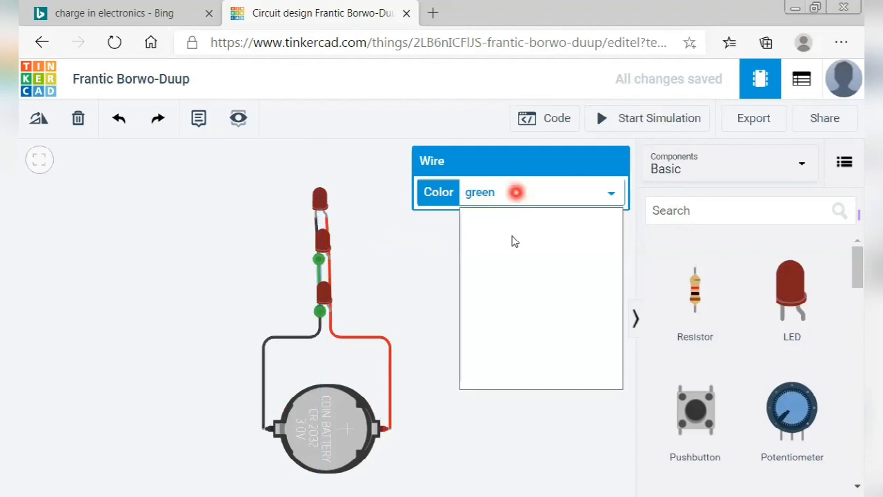
{"action": "left_click", "coordinate": [511, 216]}
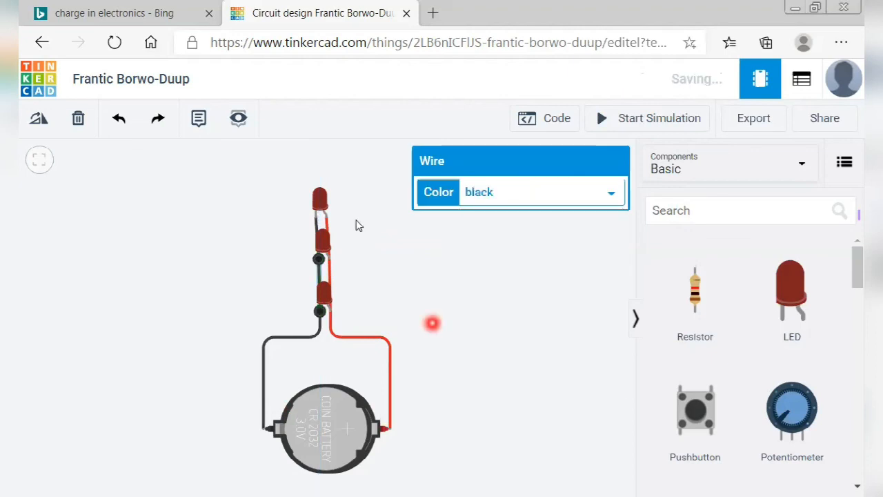
{"action": "left_click", "coordinate": [279, 321]}
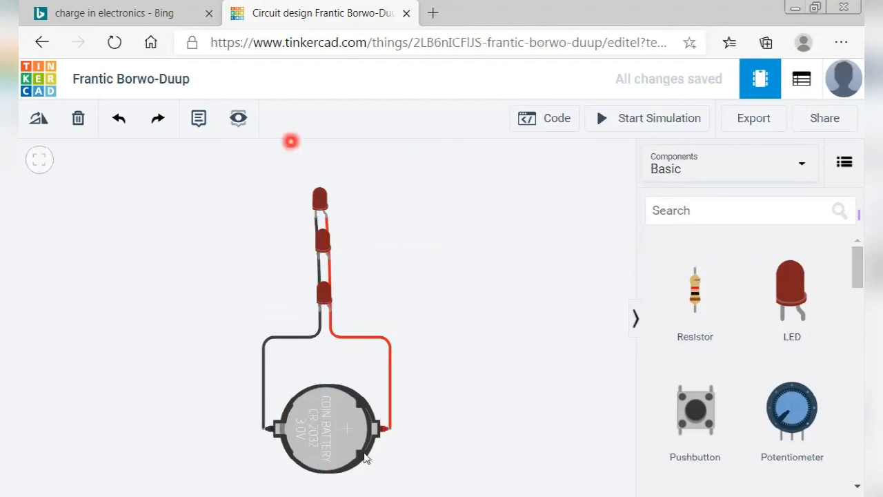
{"action": "left_click", "coordinate": [651, 123]}
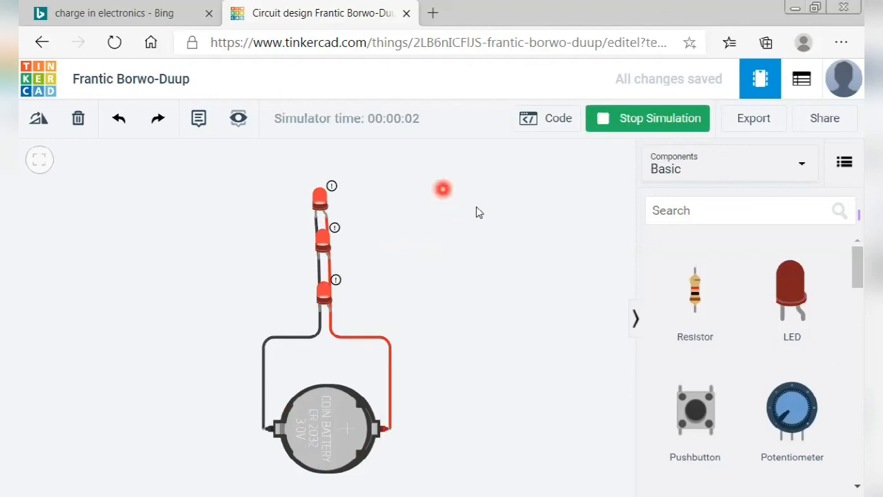
{"action": "left_click", "coordinate": [650, 130]}
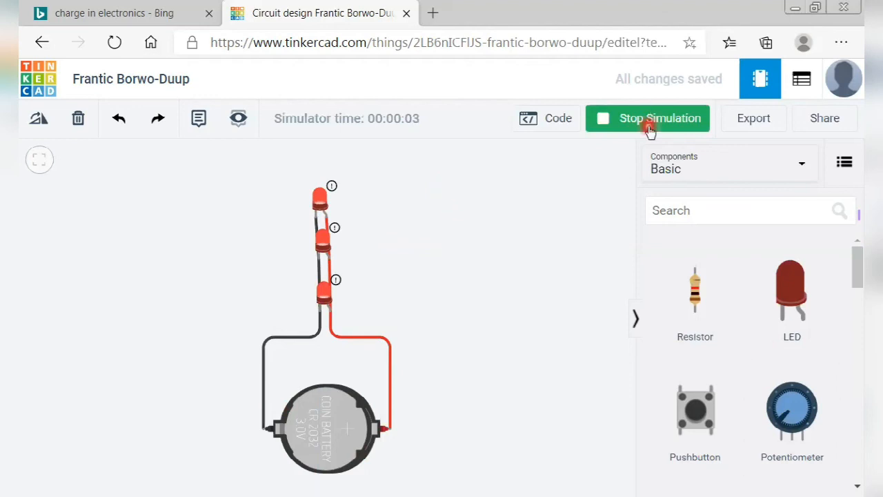
{"action": "left_click", "coordinate": [383, 430]}
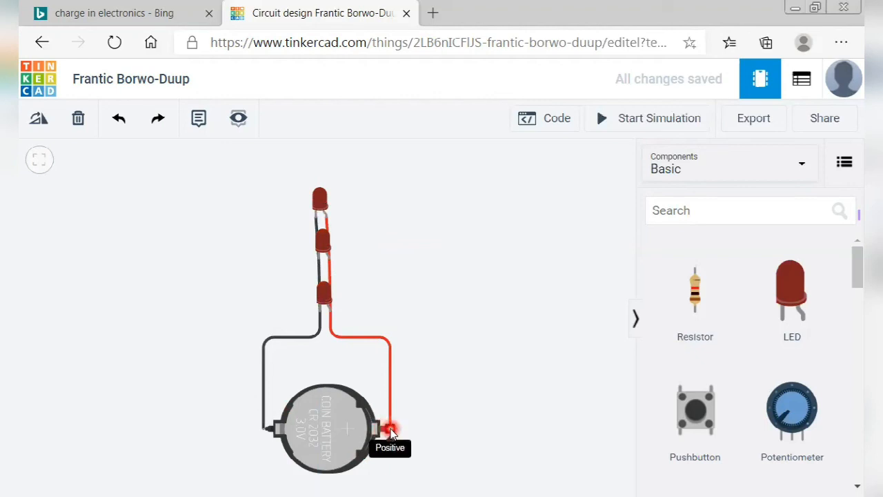
{"action": "scroll", "coordinate": [390, 432], "scroll_direction": "up", "scroll_amount": 1}
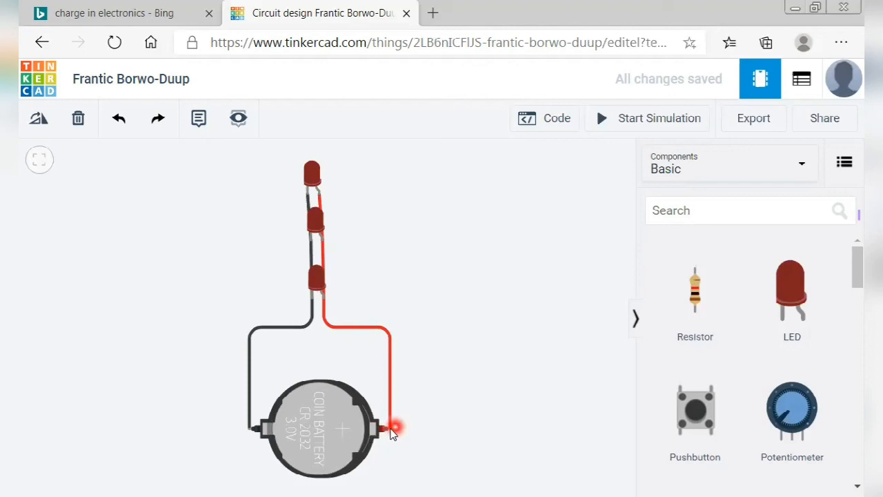
{"action": "left_click", "coordinate": [391, 395]}
{"action": "left_click", "coordinate": [387, 336]}
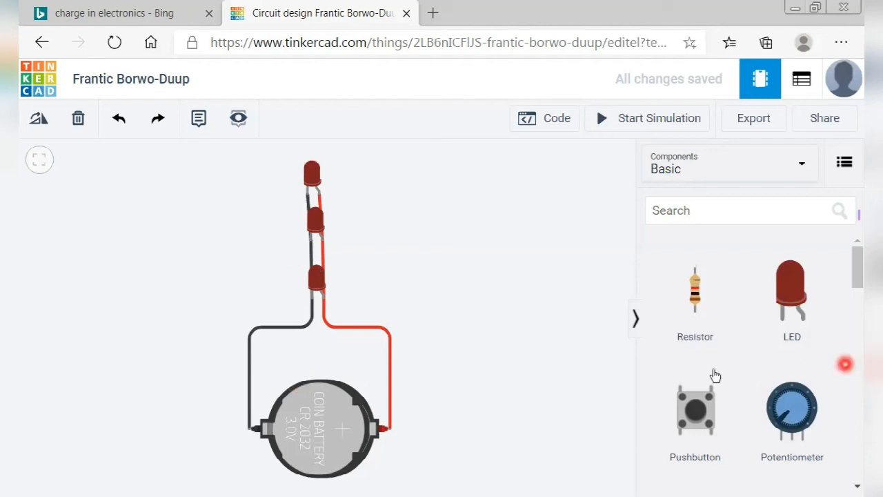
{"action": "scroll", "coordinate": [752, 379], "scroll_direction": "down", "scroll_amount": 1}
{"action": "scroll", "coordinate": [805, 400], "scroll_direction": "down", "scroll_amount": 1}
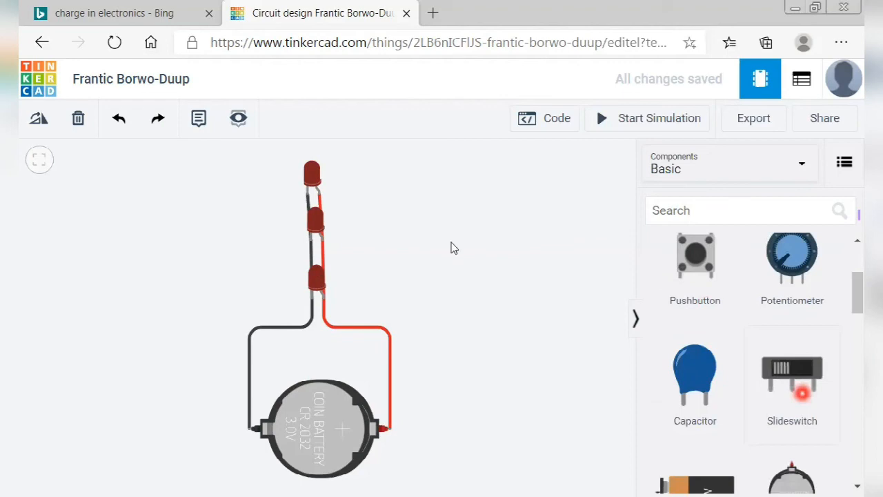
{"action": "scroll", "coordinate": [802, 393], "scroll_direction": "up", "scroll_amount": 1}
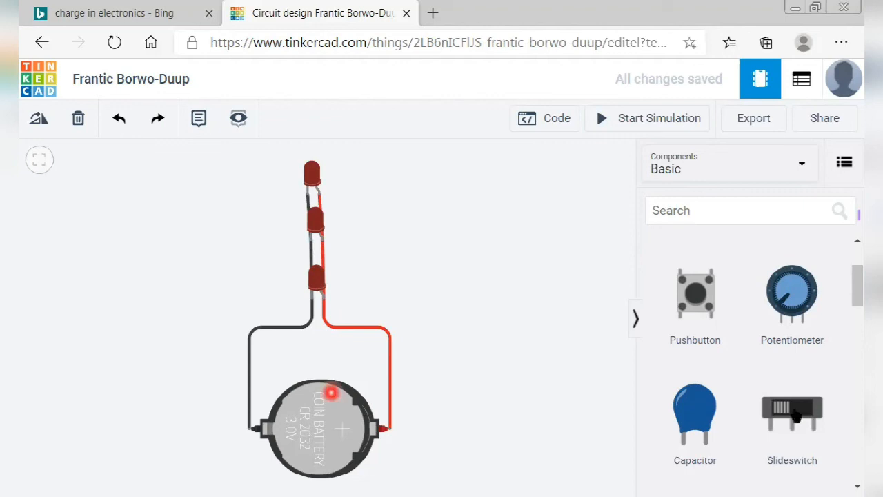
{"action": "scroll", "coordinate": [674, 321], "scroll_direction": "down", "scroll_amount": 1}
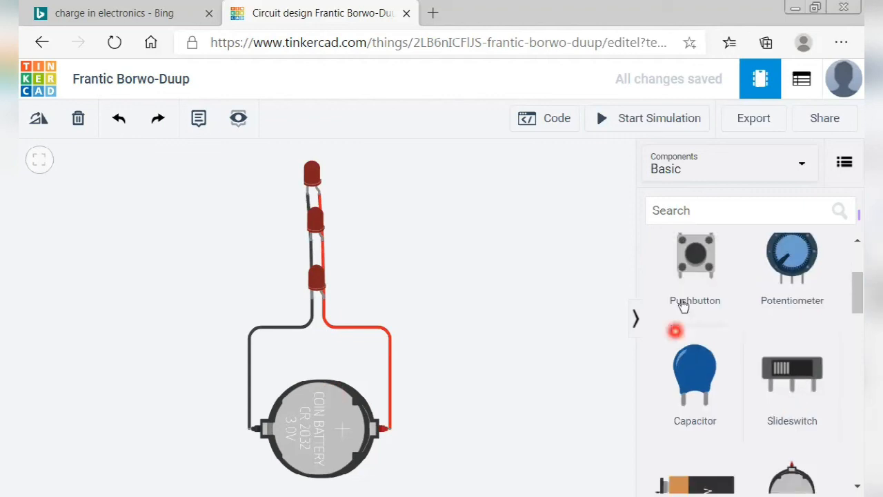
{"action": "scroll", "coordinate": [682, 307], "scroll_direction": "up", "scroll_amount": 1}
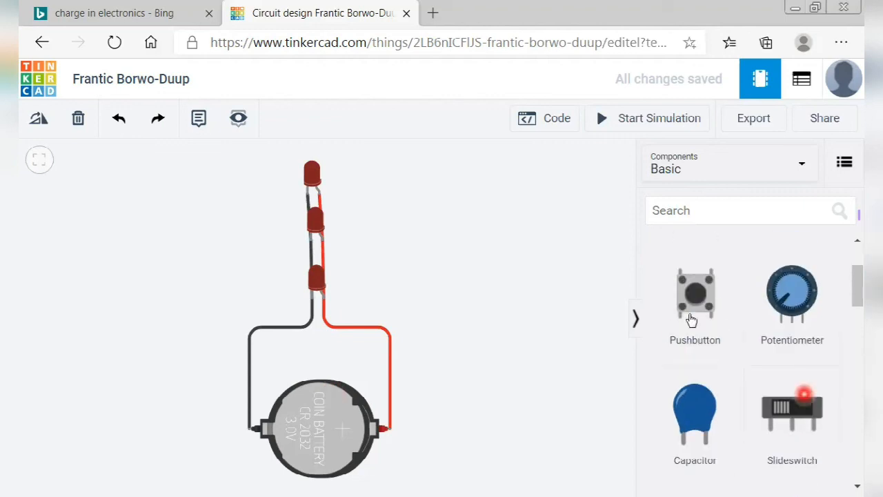
{"action": "scroll", "coordinate": [814, 338], "scroll_direction": "up", "scroll_amount": 3}
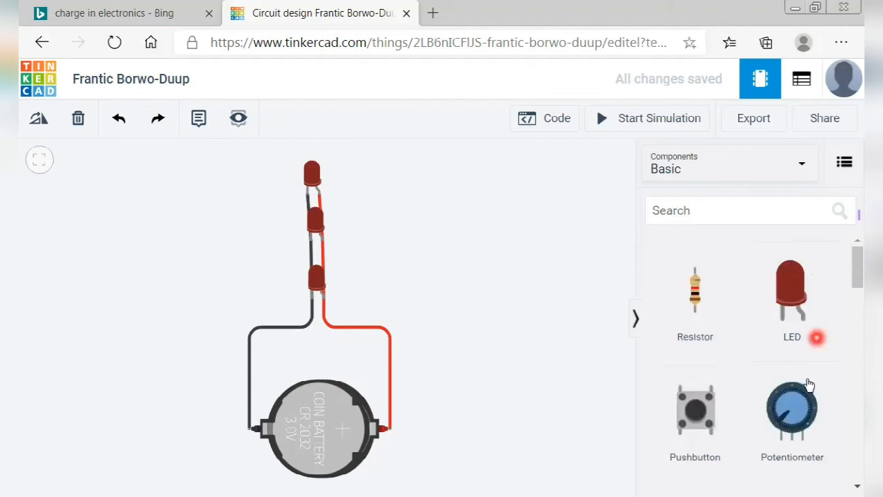
{"action": "scroll", "coordinate": [808, 383], "scroll_direction": "down", "scroll_amount": 4}
{"action": "scroll", "coordinate": [808, 383], "scroll_direction": "down", "scroll_amount": 5}
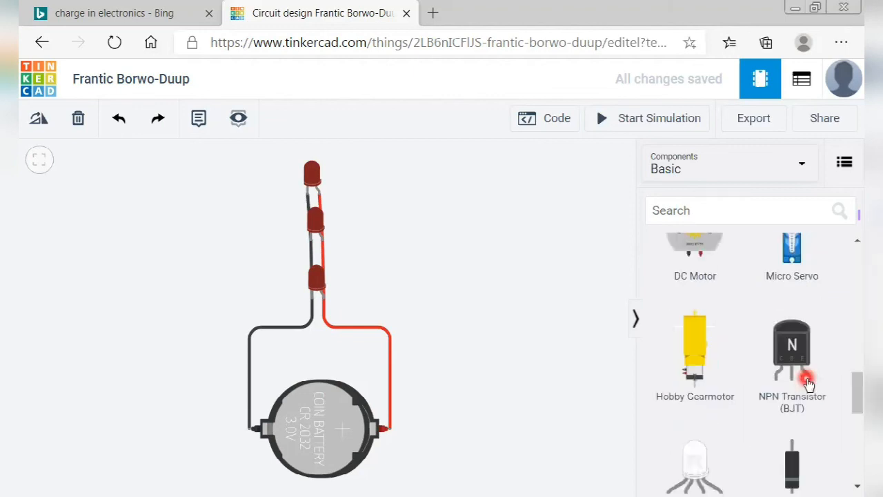
{"action": "scroll", "coordinate": [808, 384], "scroll_direction": "down", "scroll_amount": 3}
{"action": "scroll", "coordinate": [808, 384], "scroll_direction": "up", "scroll_amount": 9}
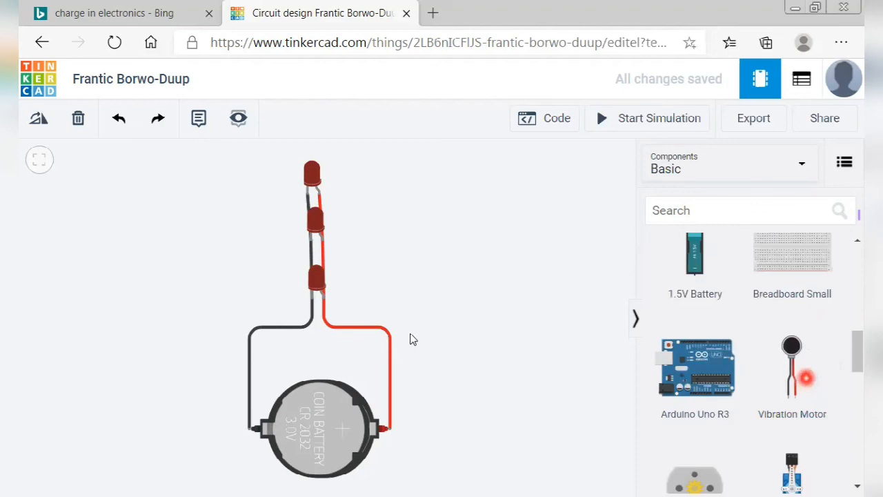